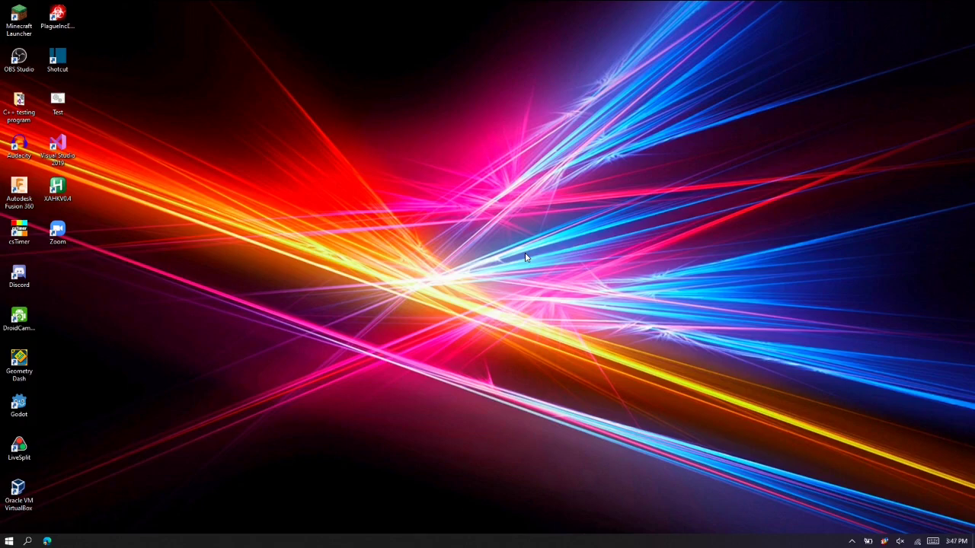
Step: Find files.minecraftforge.net through a web search and download the Forge 1.16.2 installer, skipping the ad page
key(super+1)
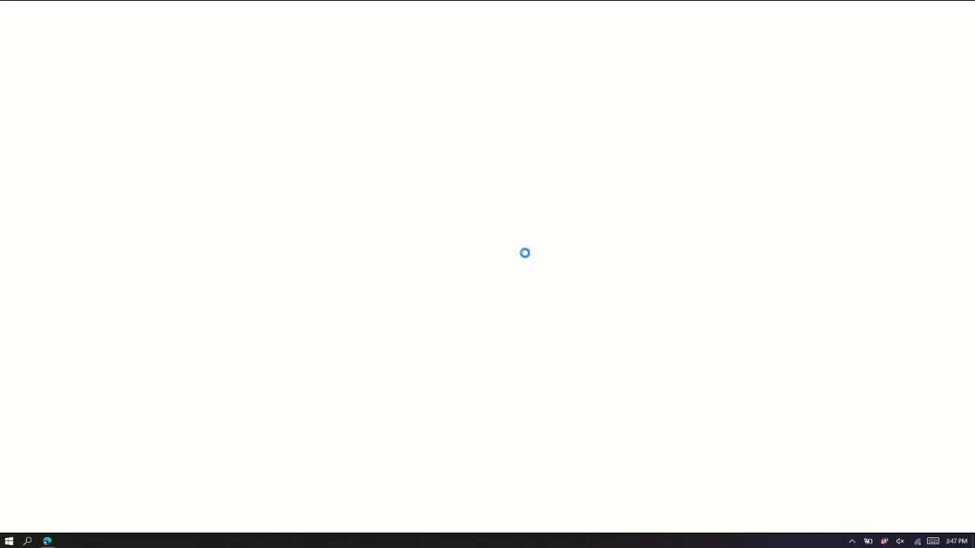
text(download forge)
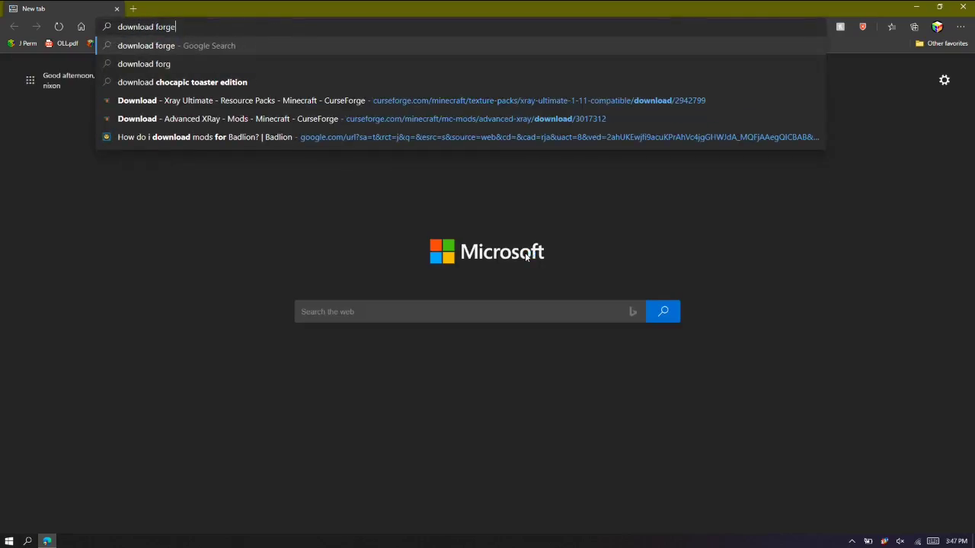
key(Return)
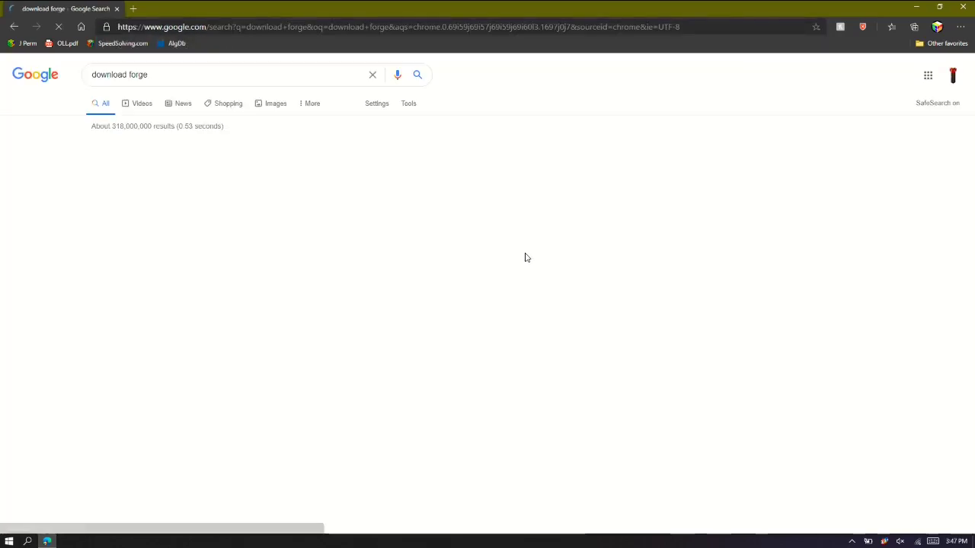
click(111, 160)
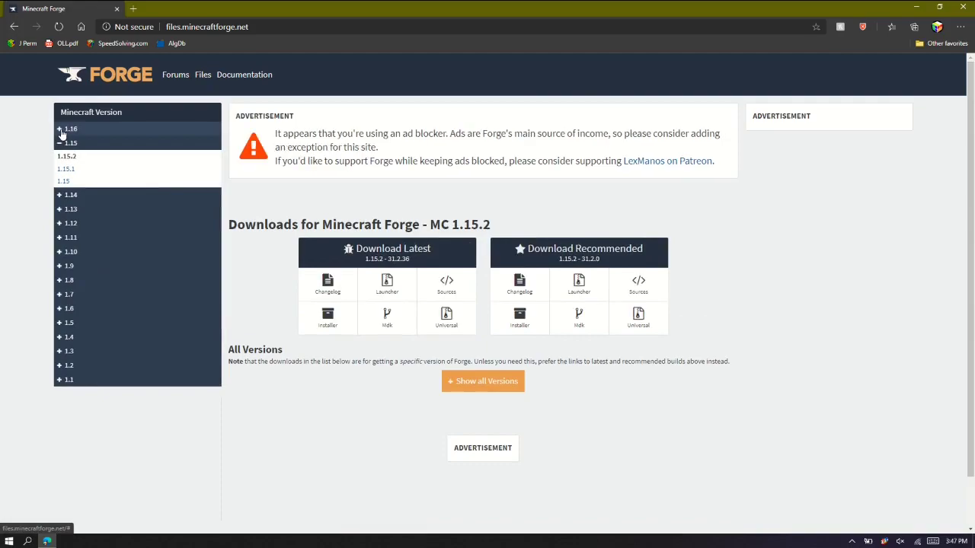
click(64, 132)
click(76, 146)
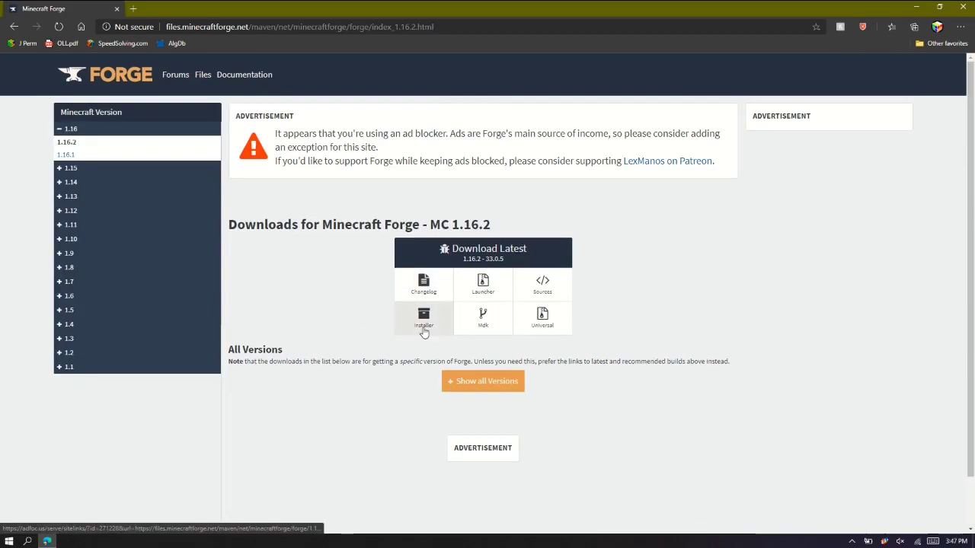
click(424, 332)
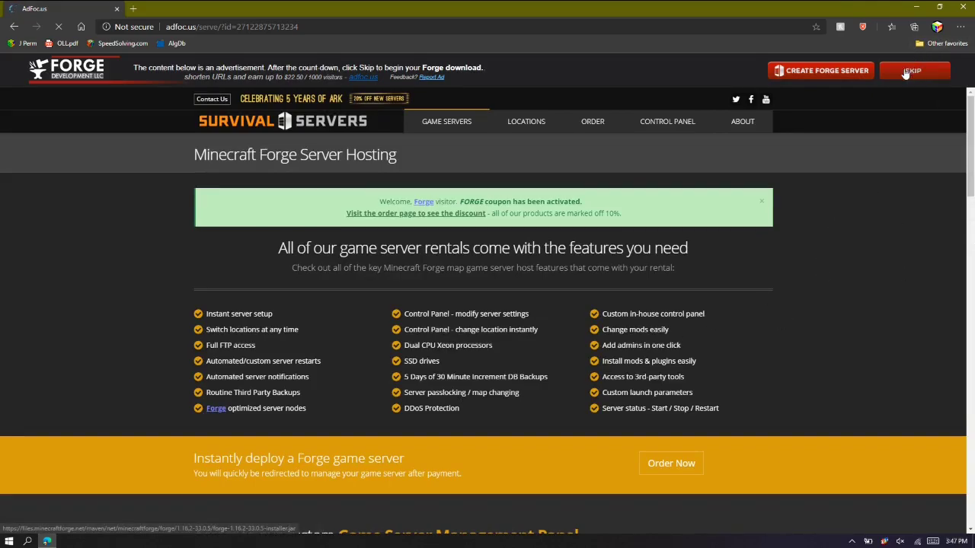
click(905, 72)
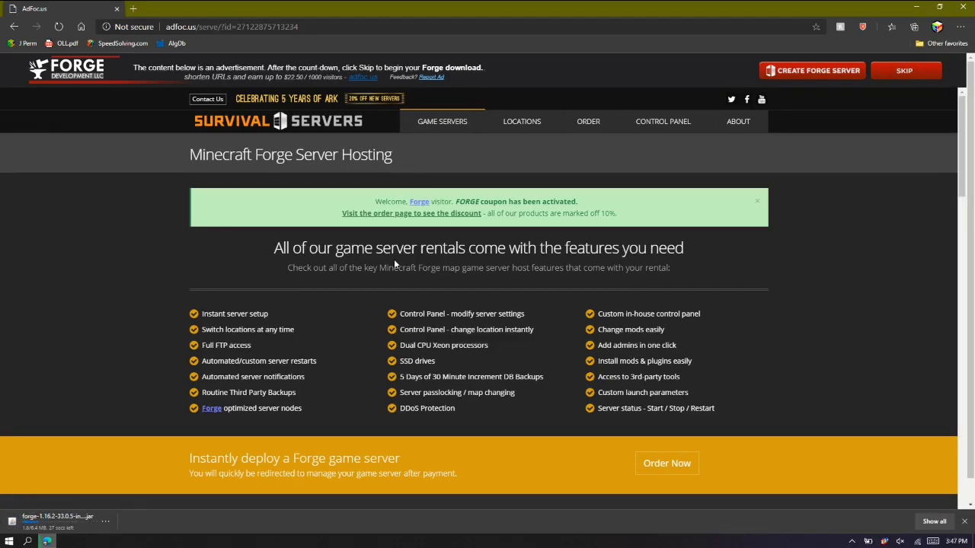
Step: Search the web for 'download fabric'
click(417, 26)
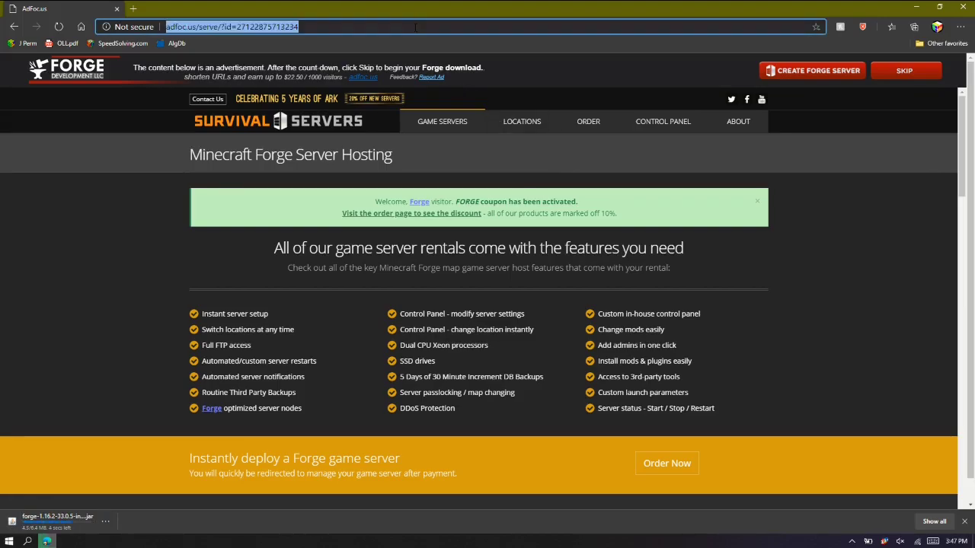
text(download fabric)
key(Return)
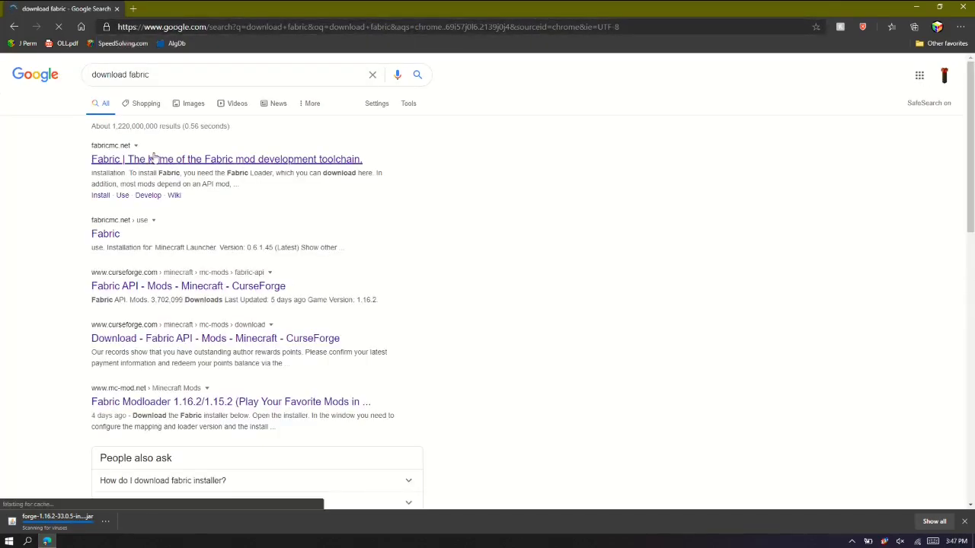
Step: Download the Windows .EXE Fabric installer from the Fabric website
click(112, 236)
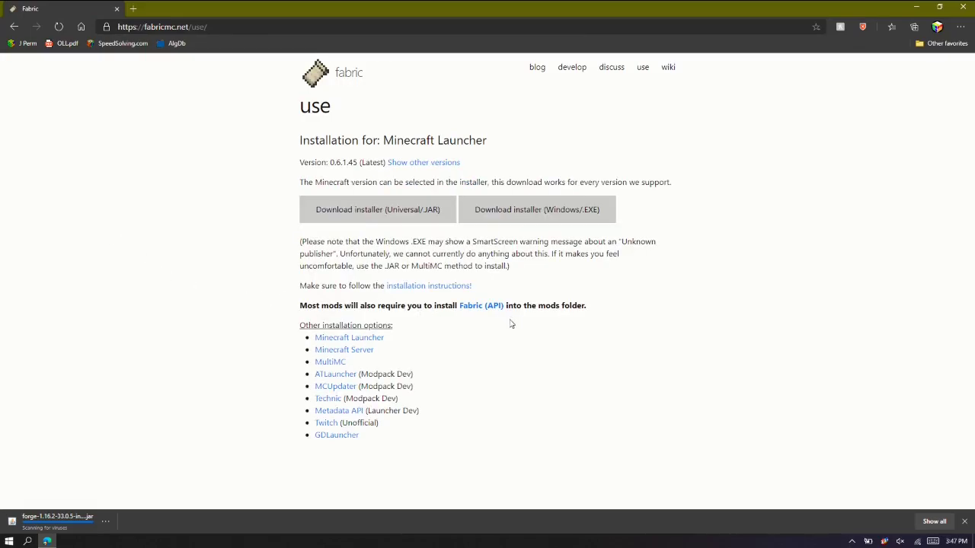
click(542, 211)
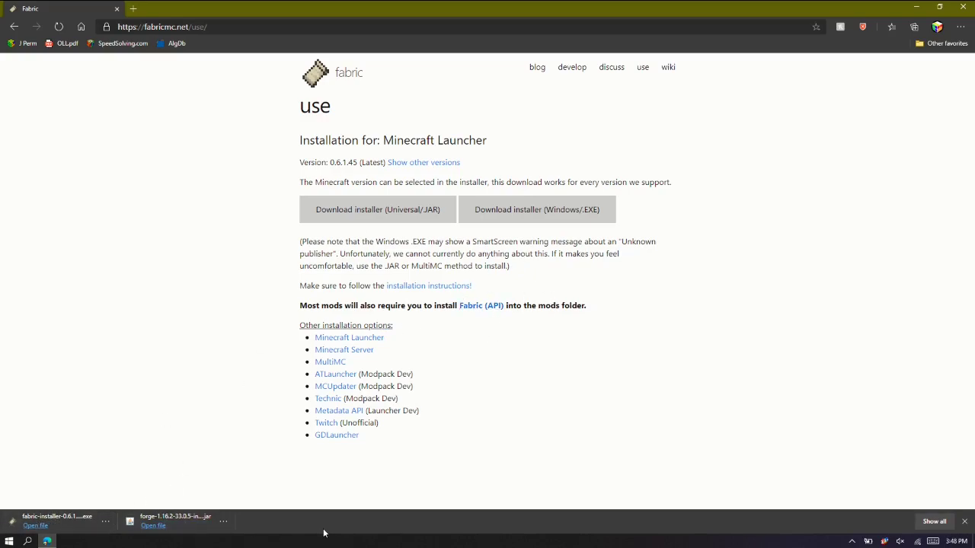
Step: Run the Forge 1.16.2-33.0.5 installer as an Install client into .minecraft, then launch the Fabric installer
click(175, 521)
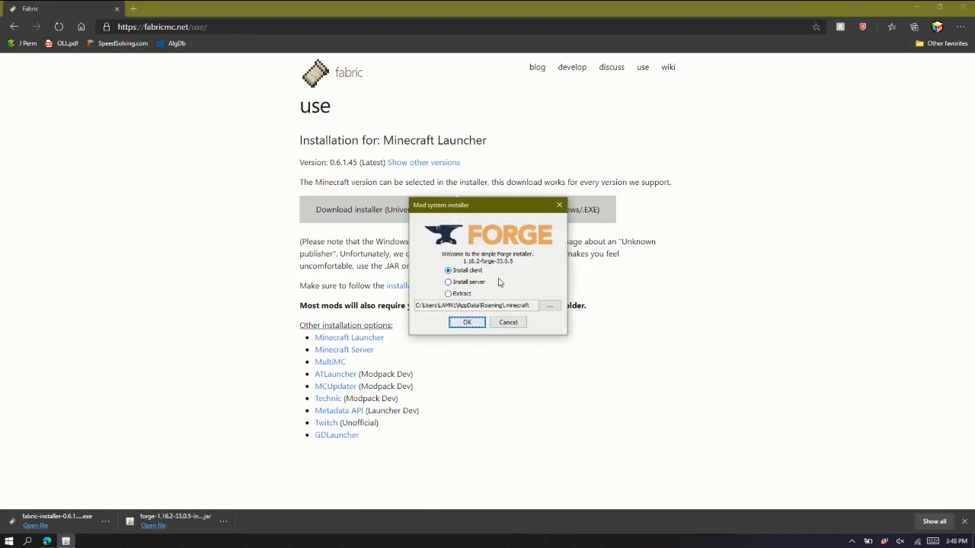
click(464, 324)
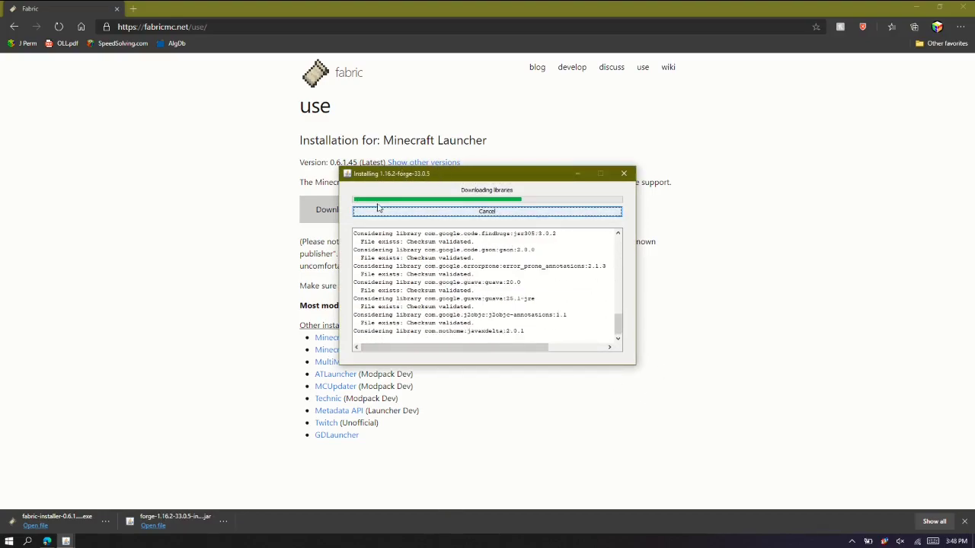
click(37, 518)
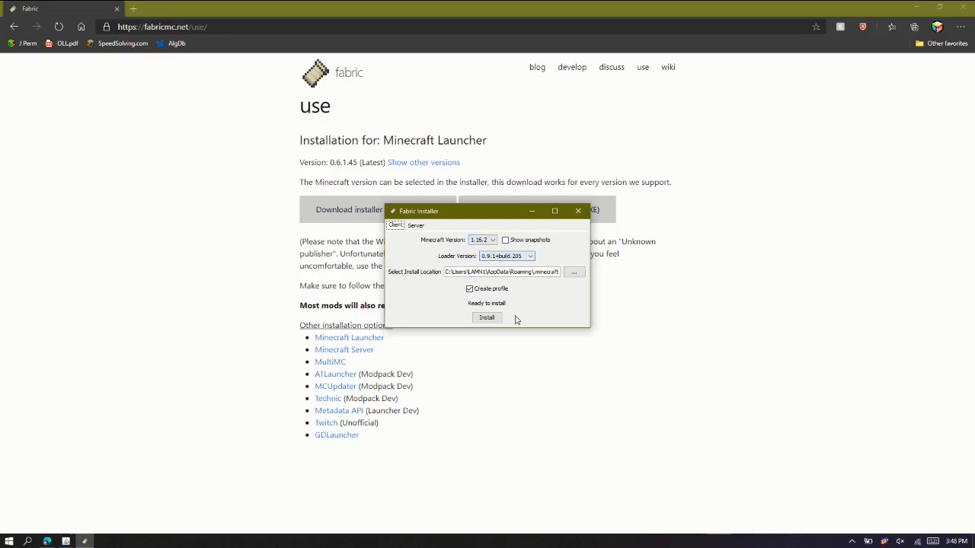
Step: Install Fabric Loader 0.9.1+build.205 for 1.16.2, then close the Fabric Installer and the browser
click(486, 318)
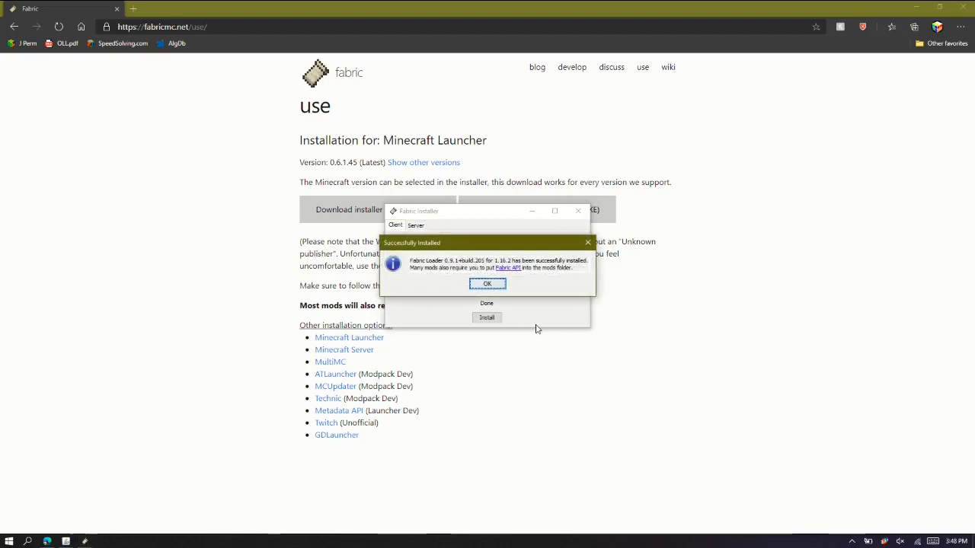
click(493, 288)
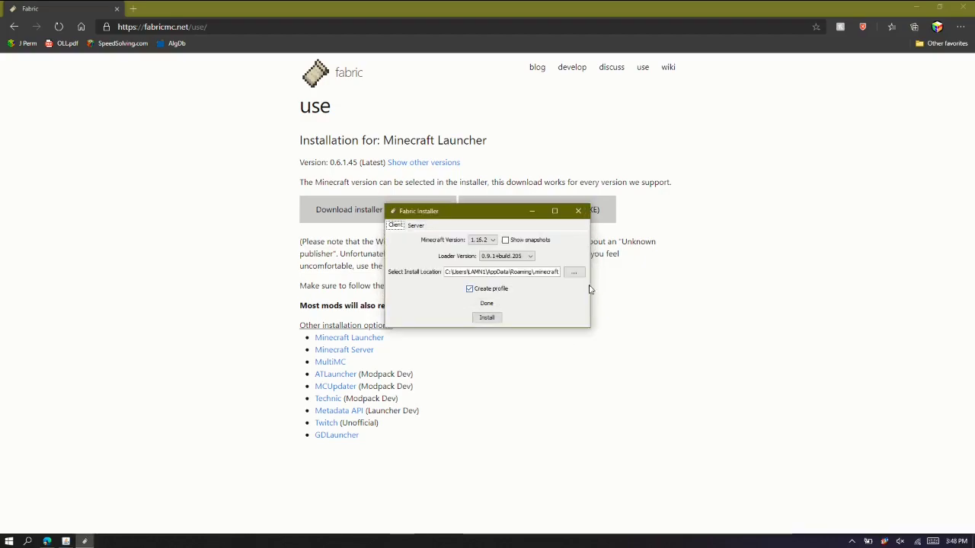
click(579, 211)
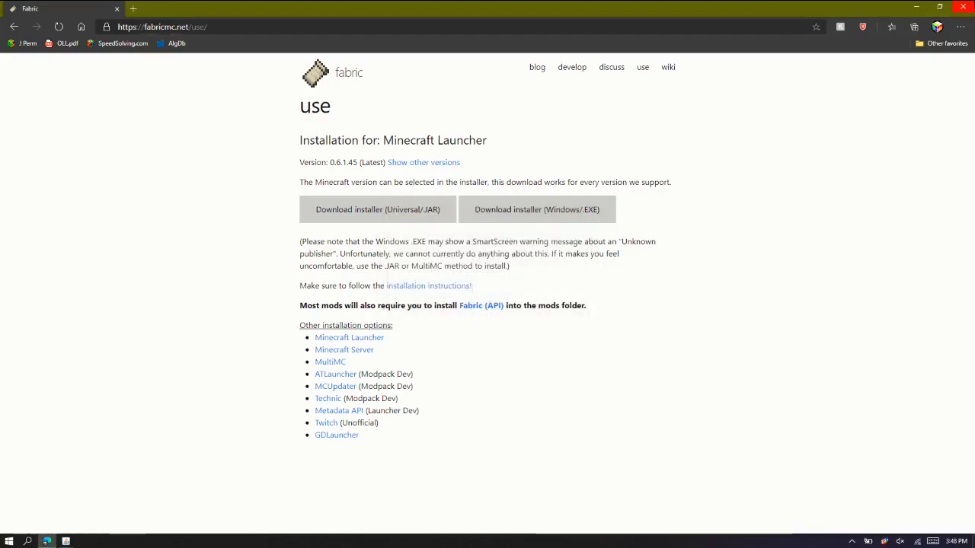
click(968, 6)
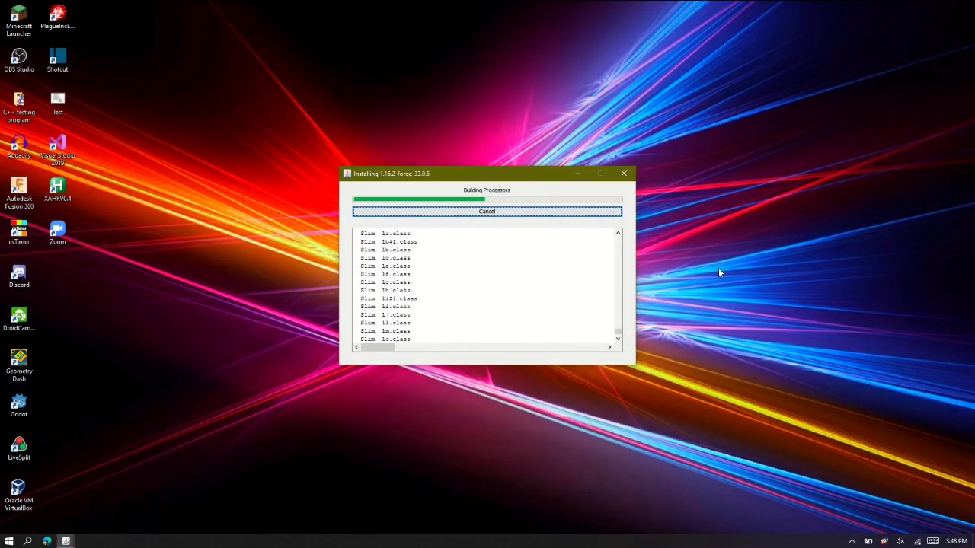
Step: Acknowledge the completed Forge 1.16.2 client installation so the installer closes
click(502, 283)
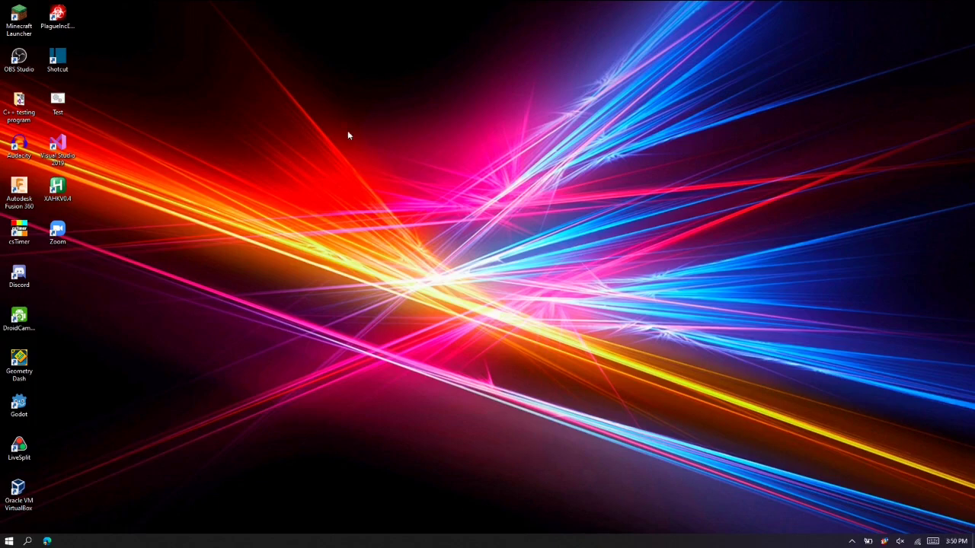
Step: Launch the Minecraft Launcher, keep fabric-loader-1.16.2 as the version, and view Java Edition installations
click(19, 19)
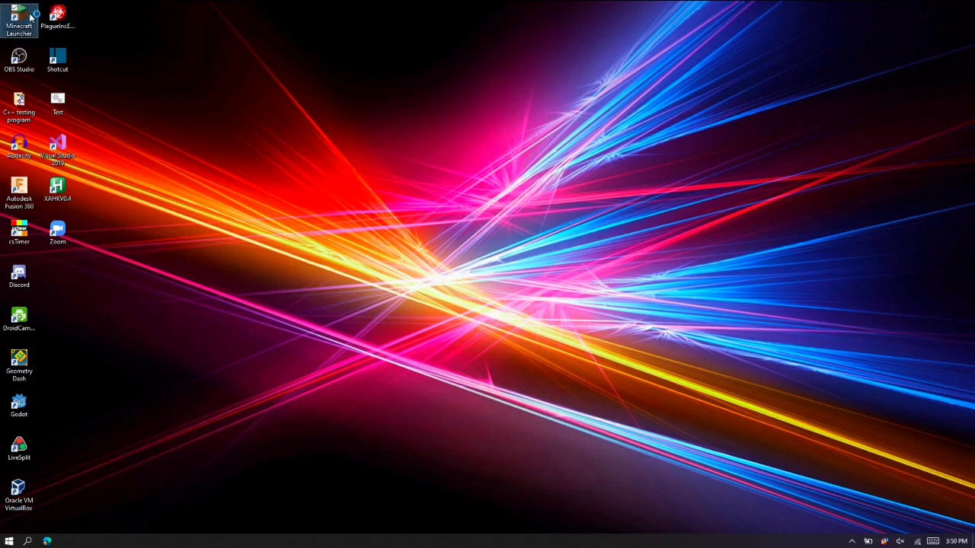
click(628, 117)
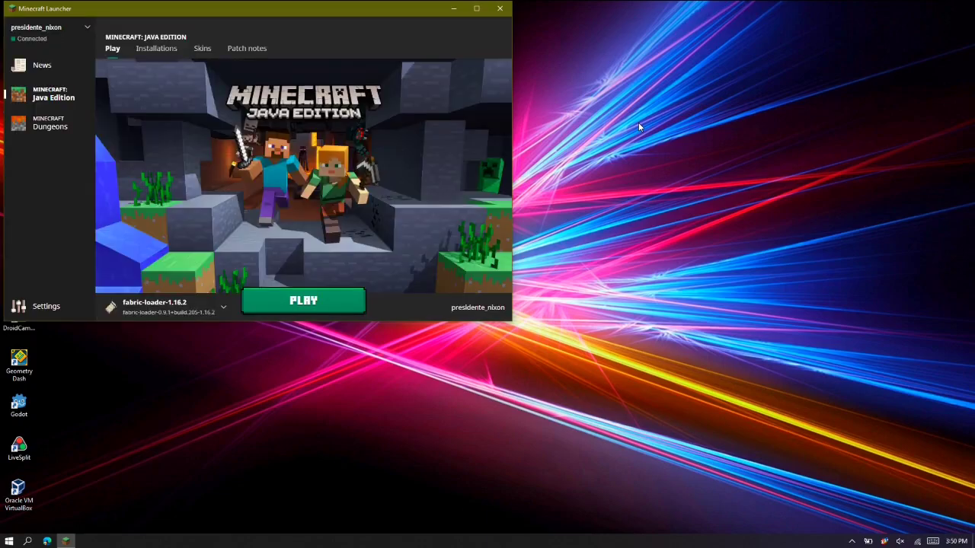
click(180, 305)
click(182, 304)
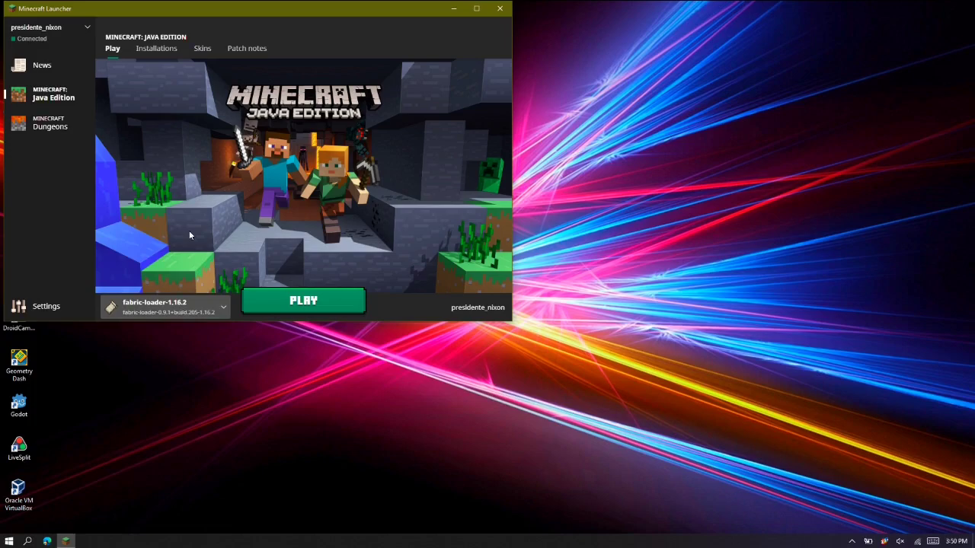
click(158, 50)
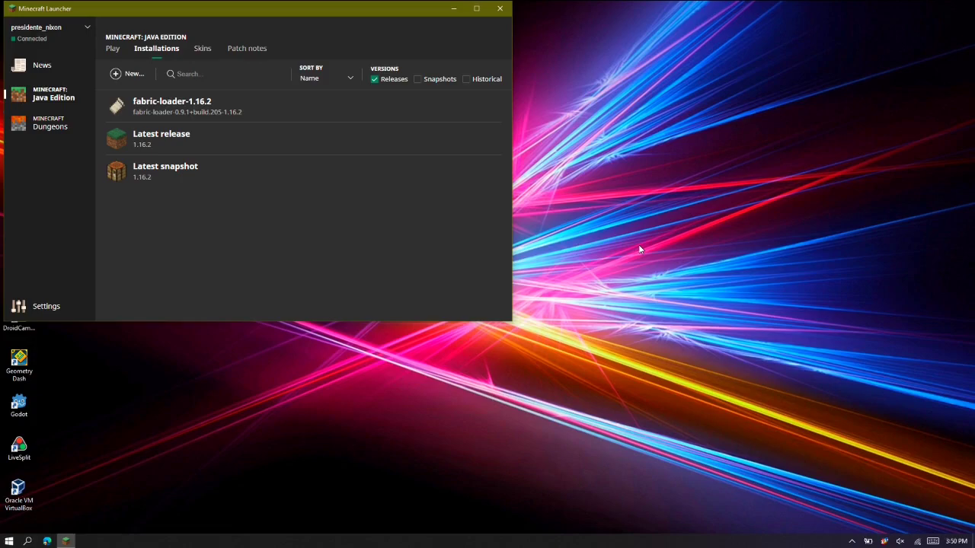
Step: Go to .minecraft through %appdata% and create a folder named 'Fabric 1.16.2' there
key(super+r)
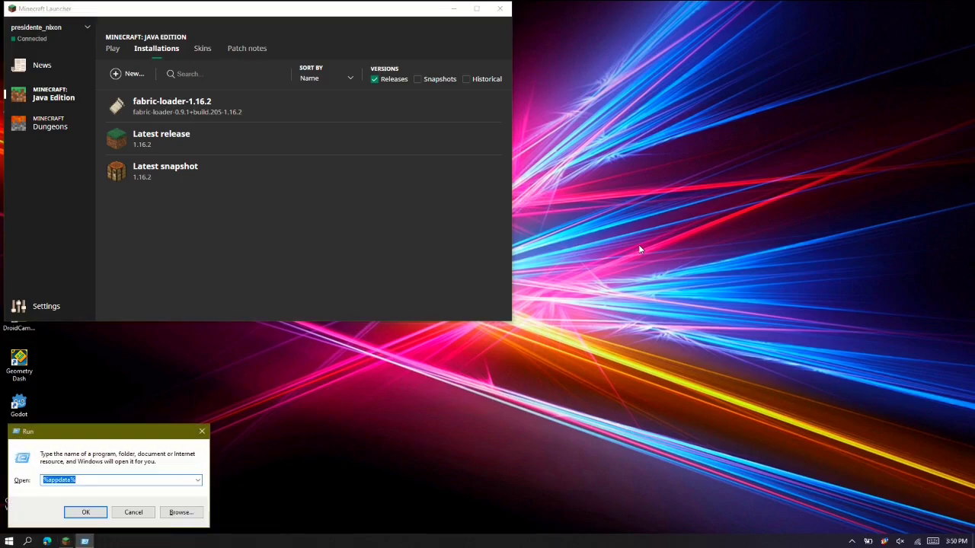
text(%appdata%)
key(Return)
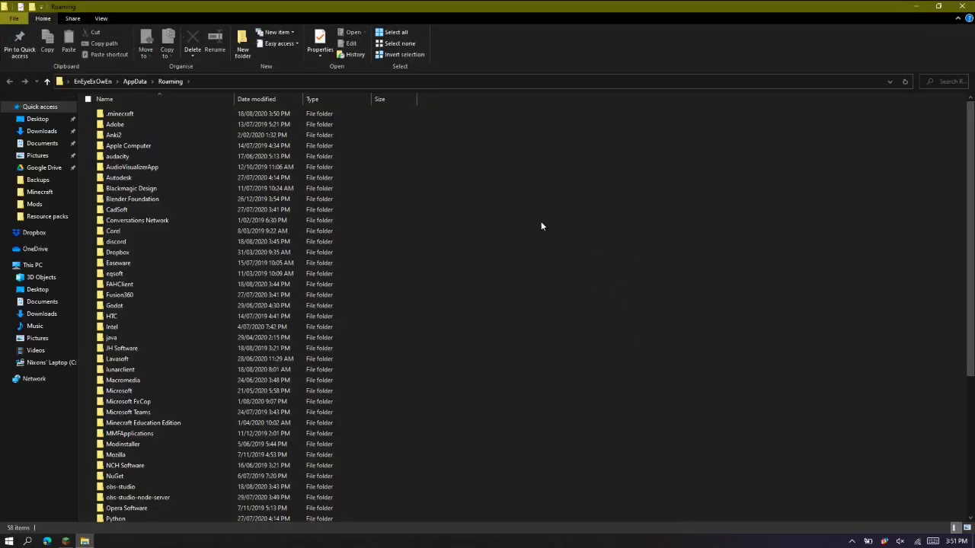
double_click(162, 114)
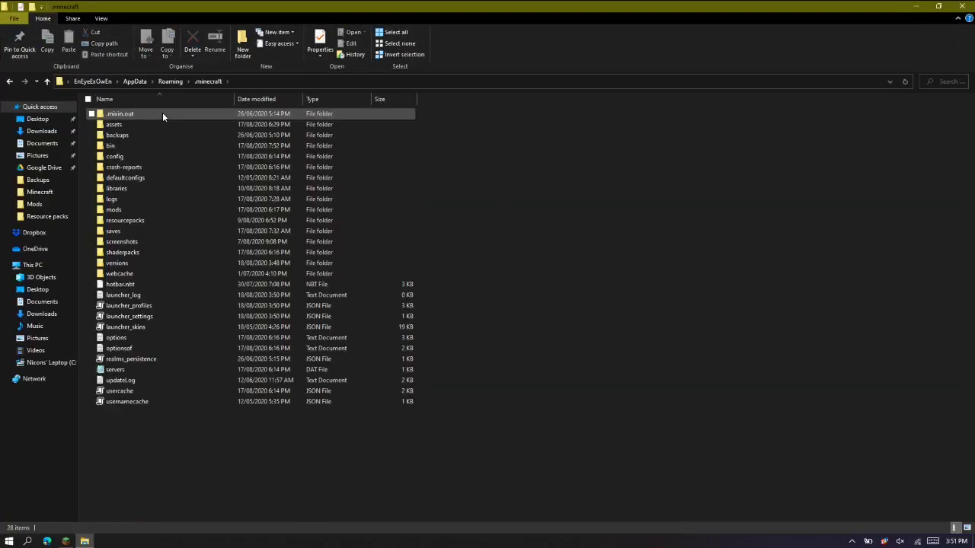
right_click(201, 455)
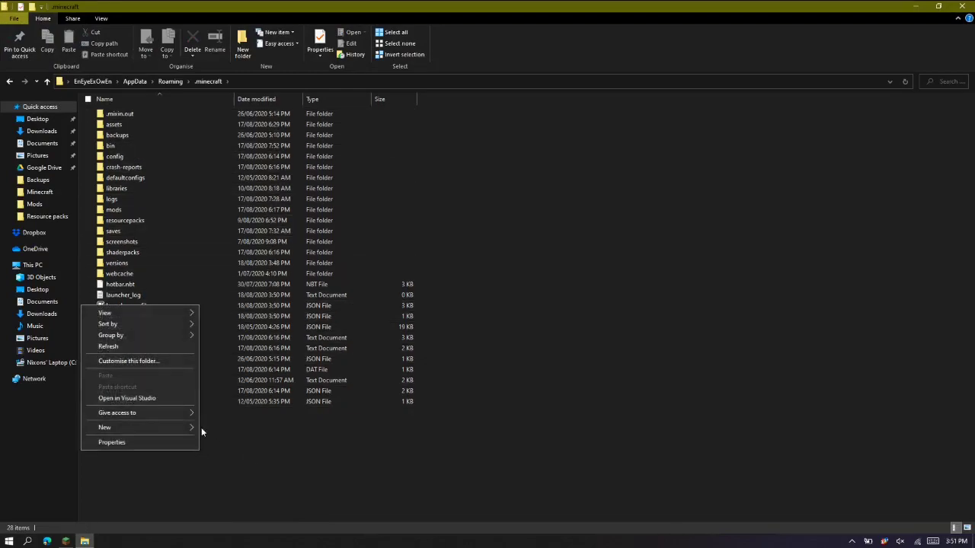
mouse_move(184, 428)
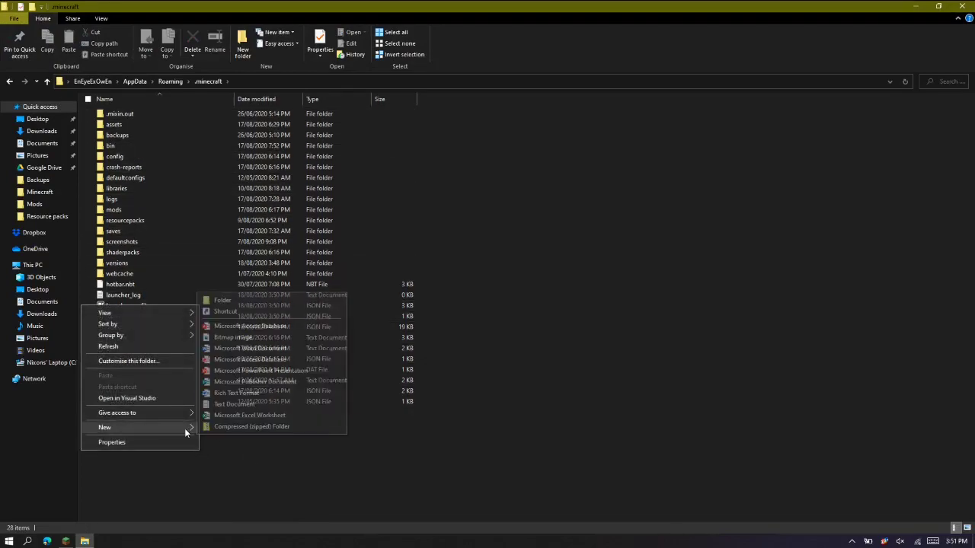
click(237, 299)
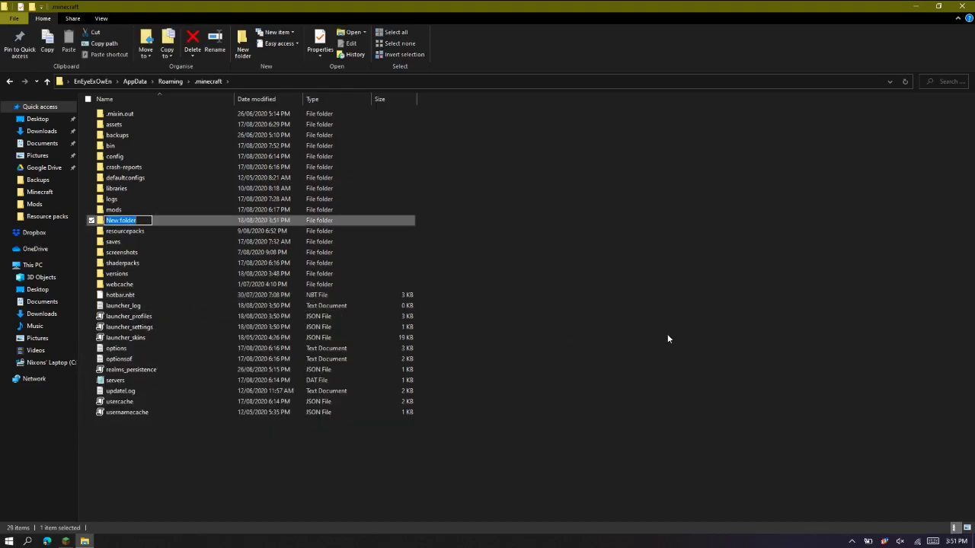
text(Fabric 1.16.2)
key(Return)
click(667, 338)
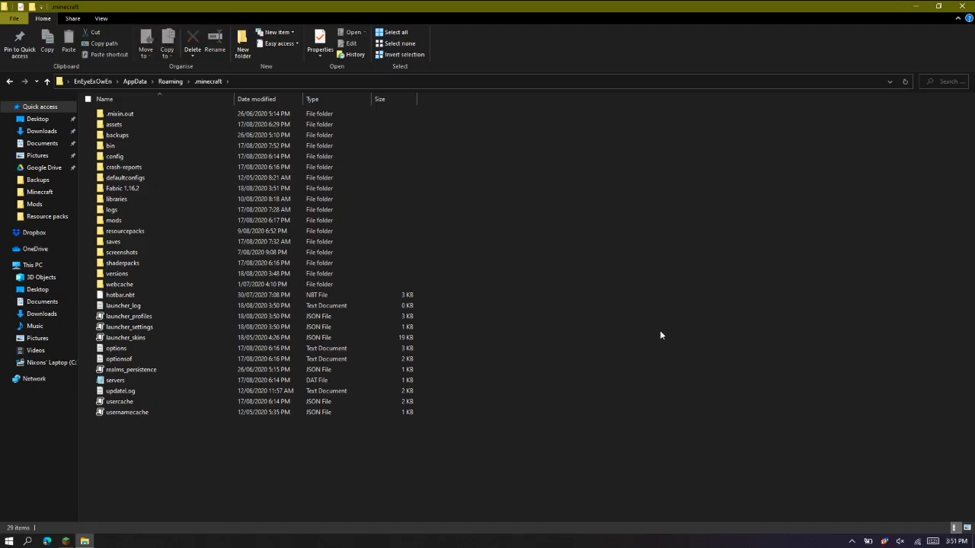
Step: Create a 'Forge 1.16.2' folder in .minecraft and close File Explorer
right_click(225, 460)
mouse_move(210, 438)
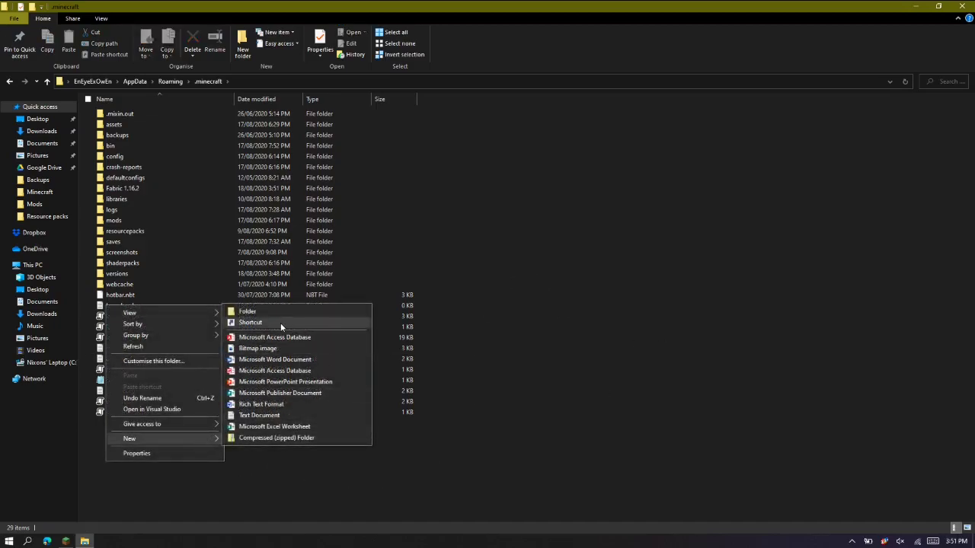
click(254, 313)
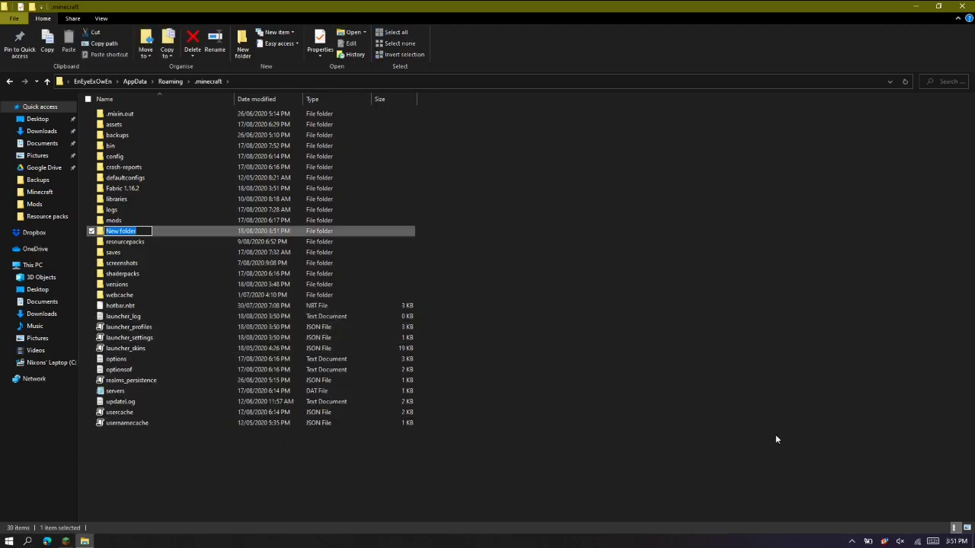
text(Forge 1.16.2)
key(Return)
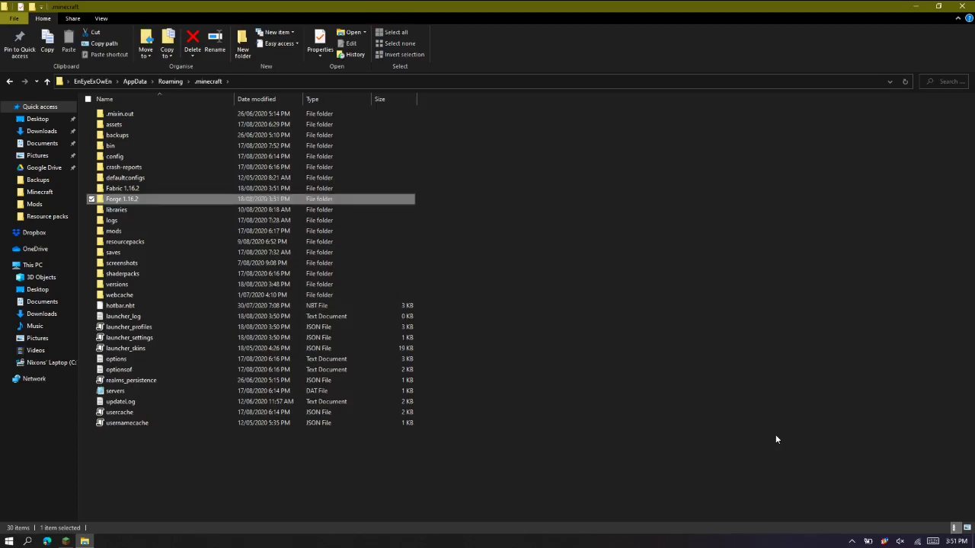
click(772, 439)
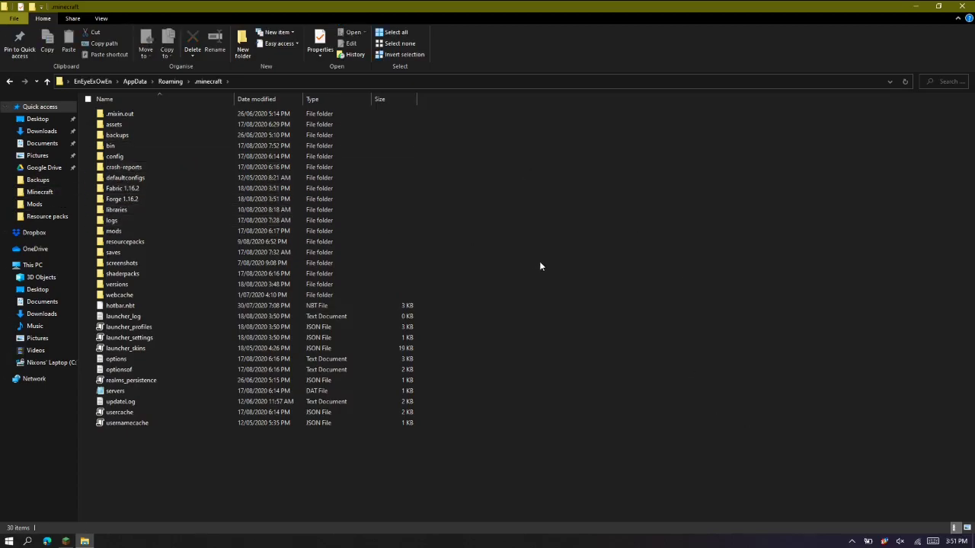
click(958, 6)
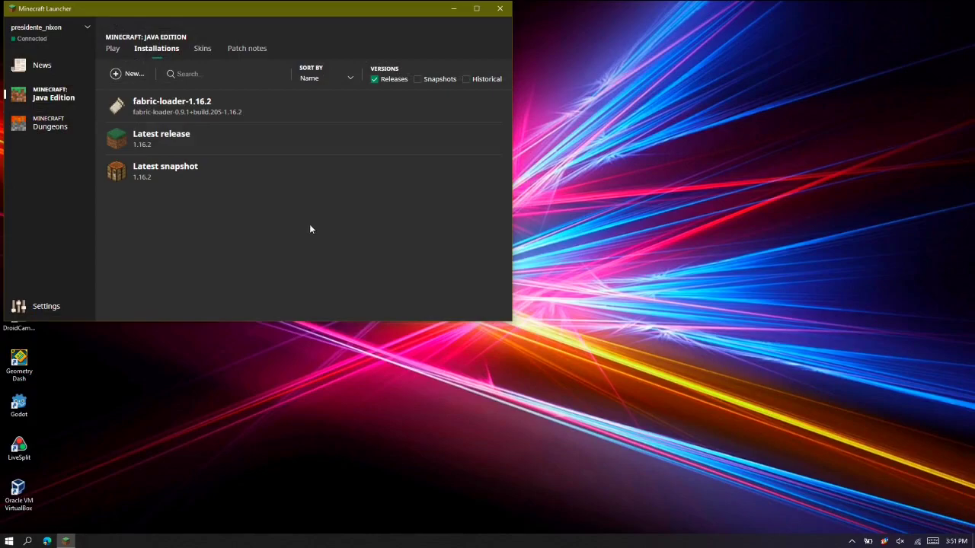
Step: Set the fabric-loader-1.16.2 game directory to .minecraft\Fabric 1.16.2 and save the installation
mouse_move(344, 113)
mouse_move(126, 109)
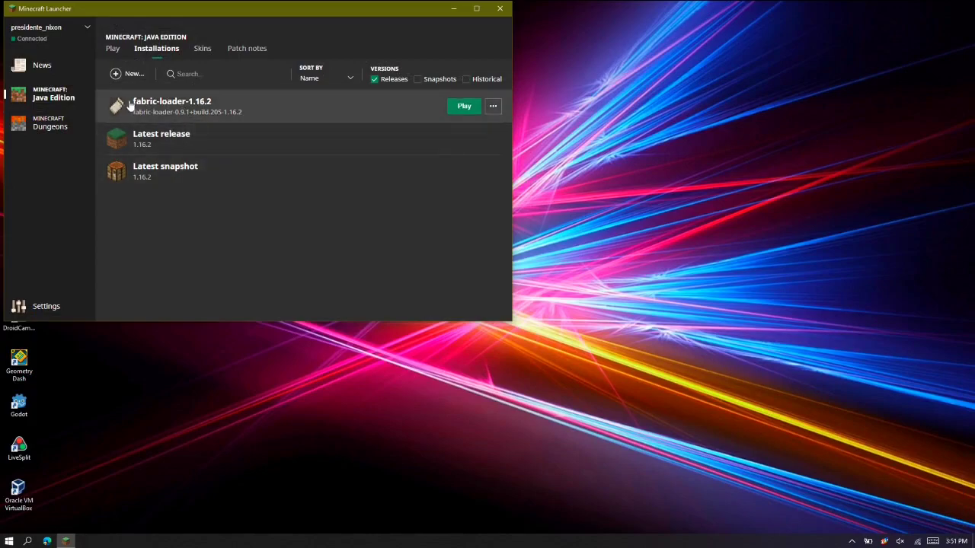
click(494, 108)
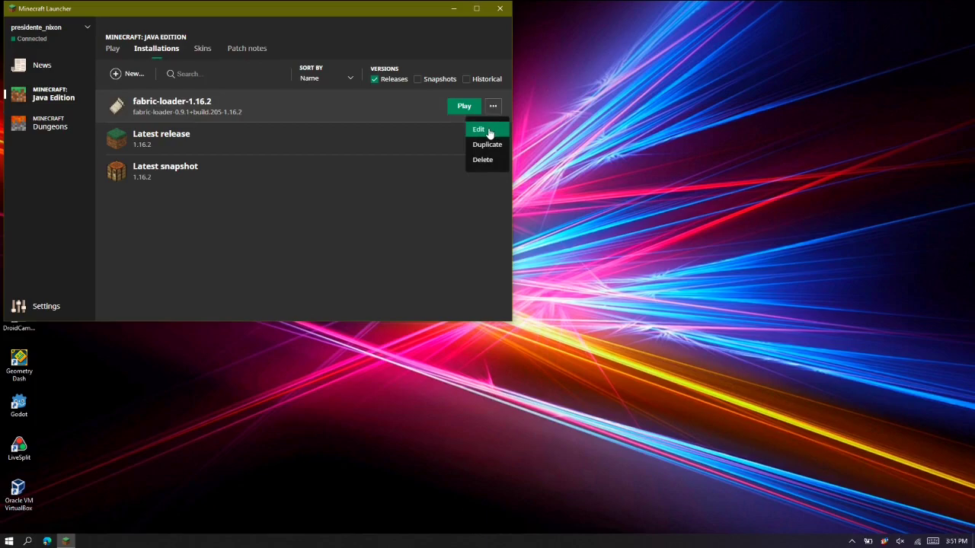
click(489, 131)
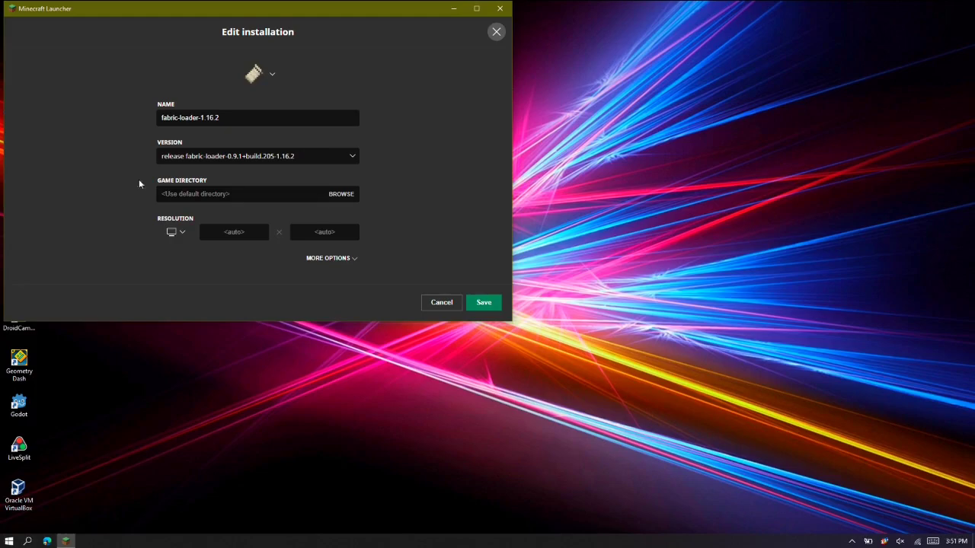
click(340, 195)
scroll(481, 279, down, 2)
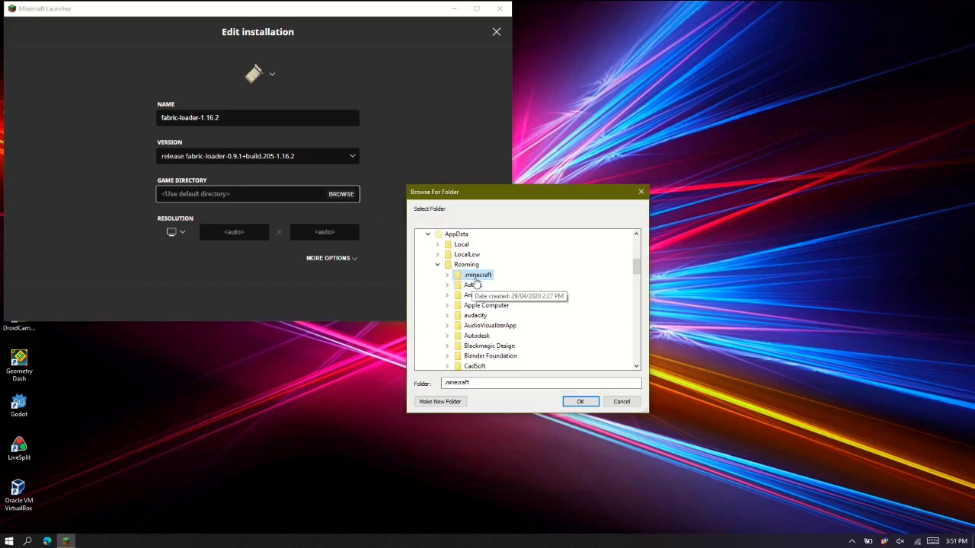
click(447, 276)
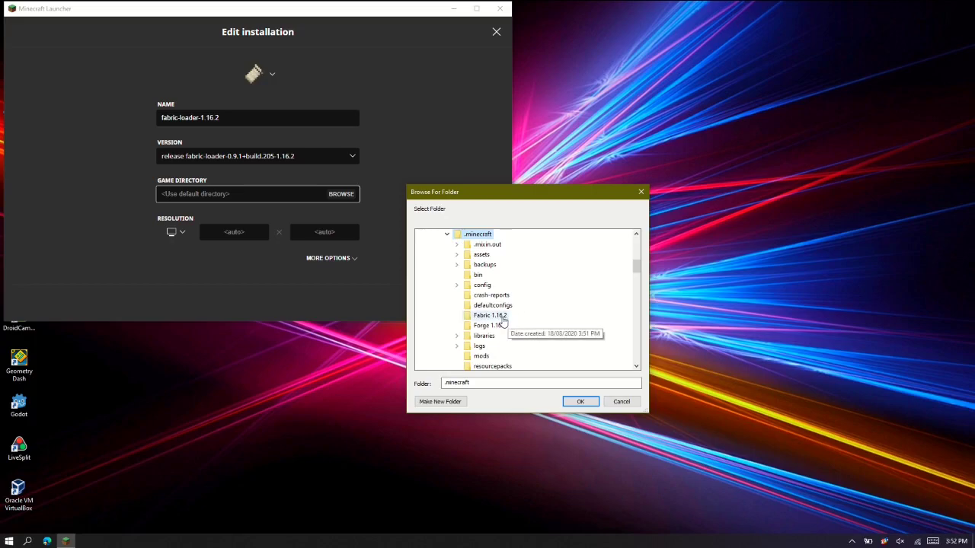
click(501, 318)
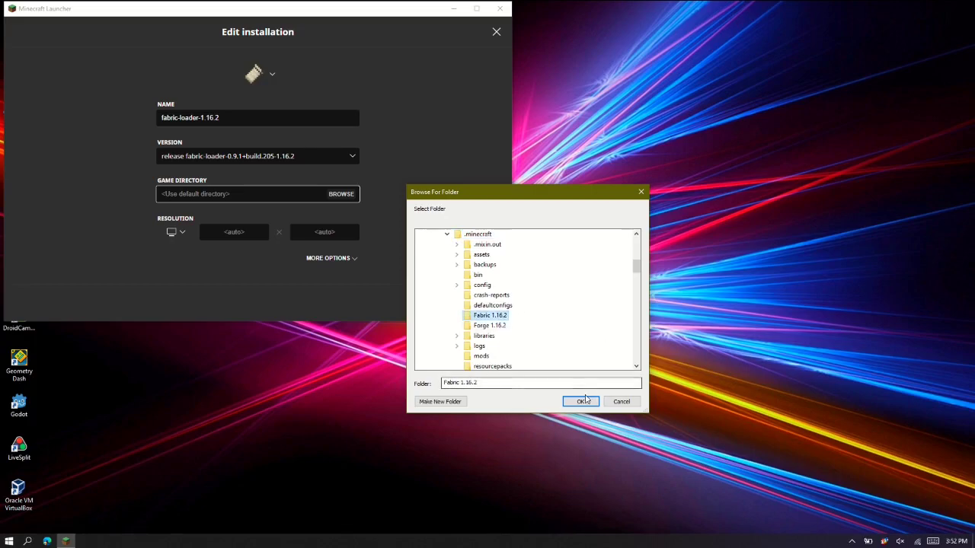
click(583, 401)
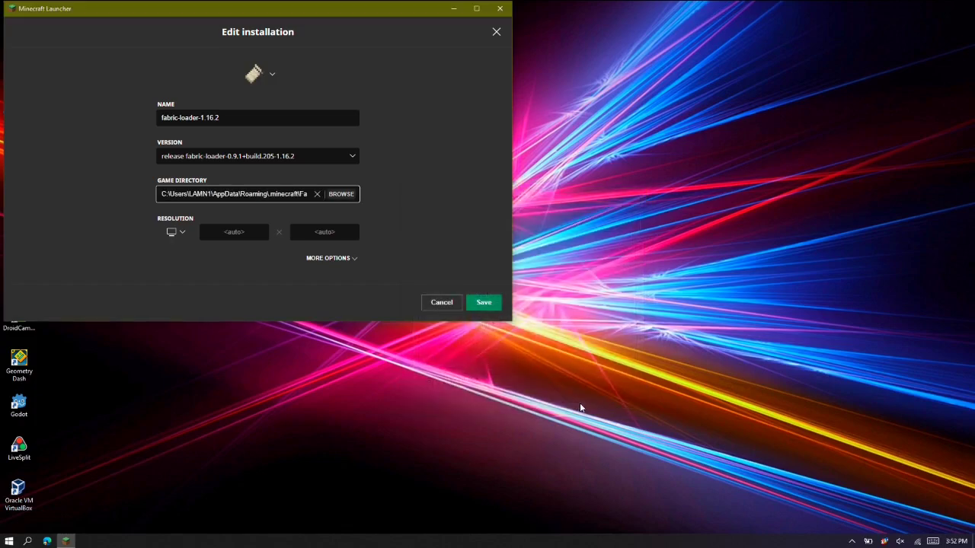
click(484, 303)
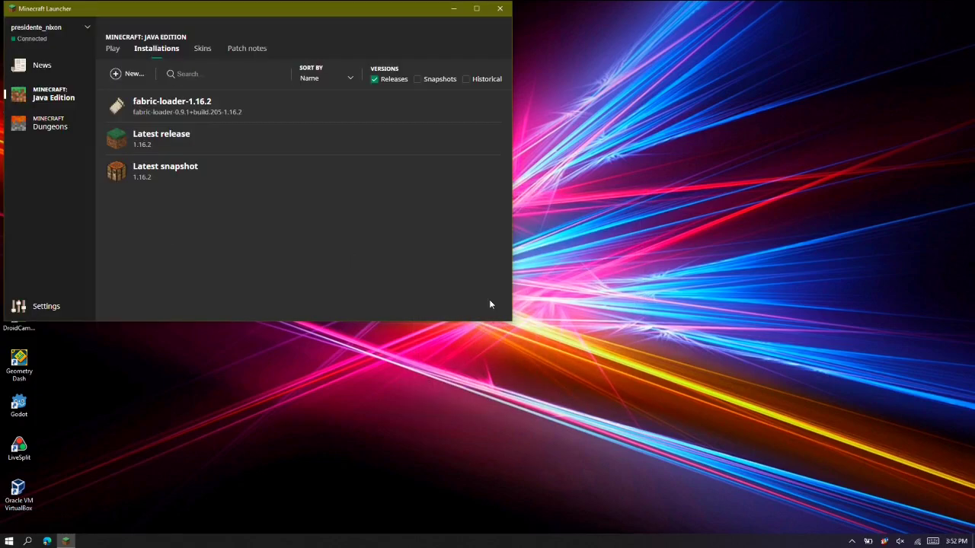
Step: Start a new installation named 'Forge 1.16.2' using release 1.16.2-forge-33.0.5
mouse_move(198, 112)
click(125, 76)
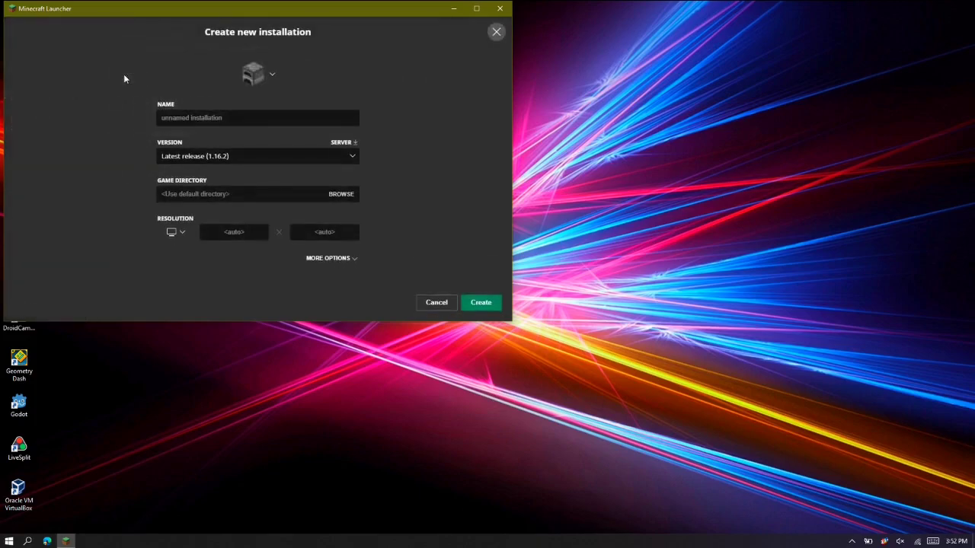
click(217, 160)
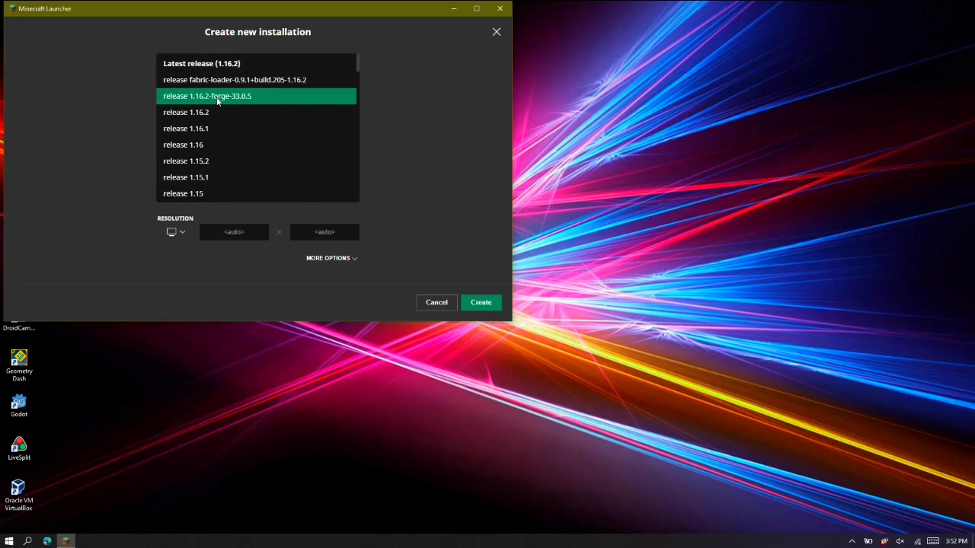
click(248, 100)
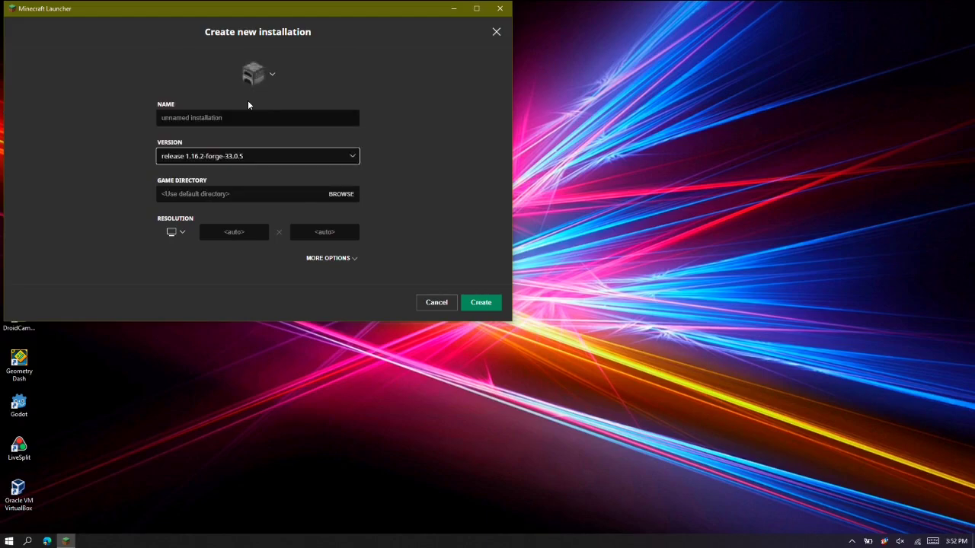
click(168, 117)
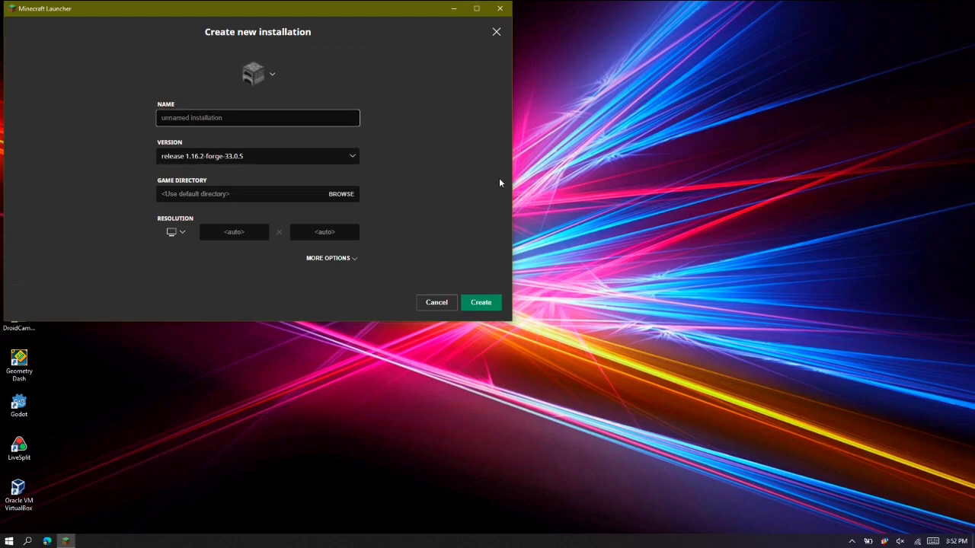
text(Forge 1.16.2)
Step: Set its game directory to .minecraft\Forge 1.16.2 and create the installation
click(342, 196)
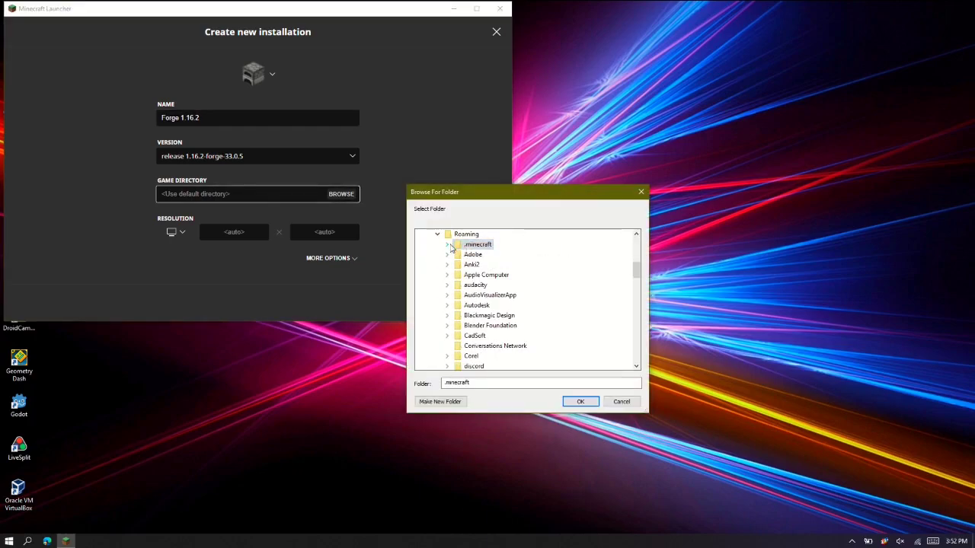
click(449, 246)
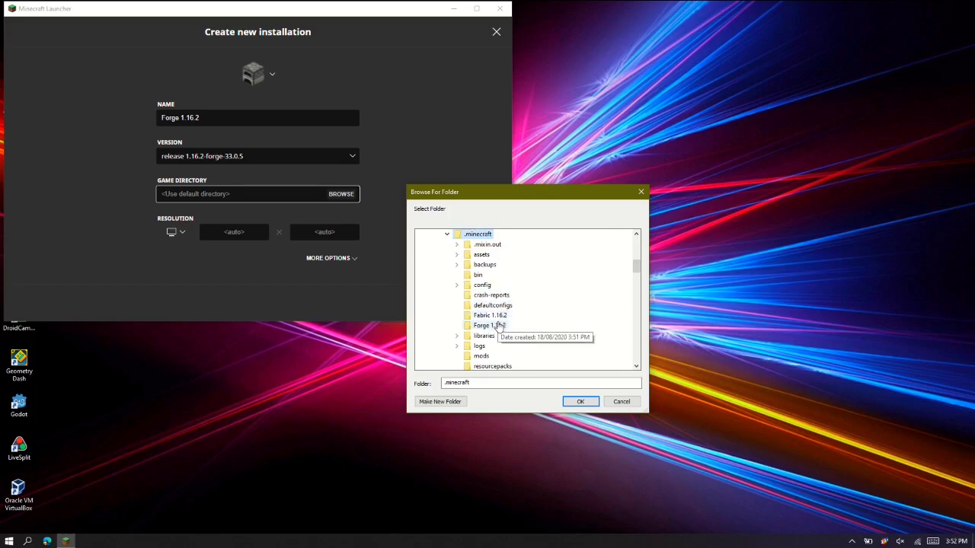
click(491, 326)
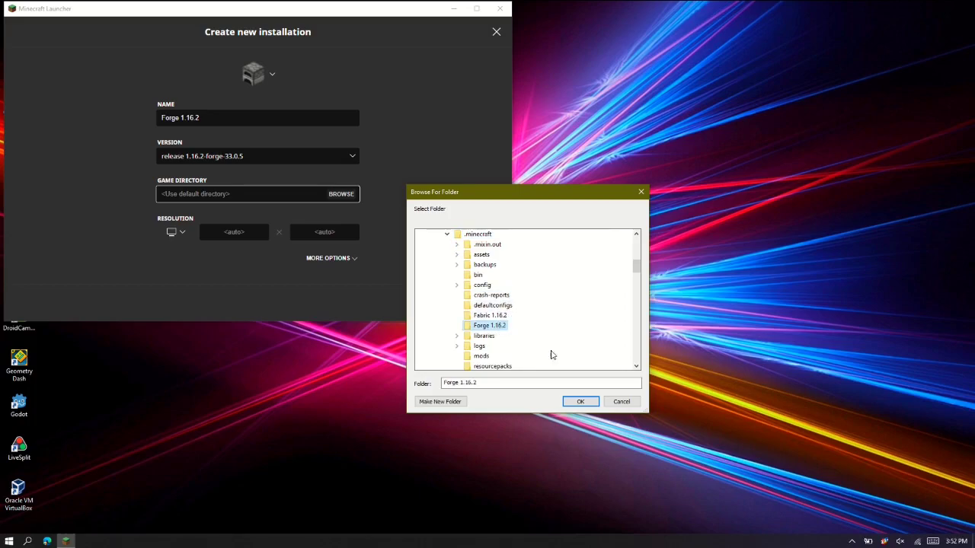
click(592, 406)
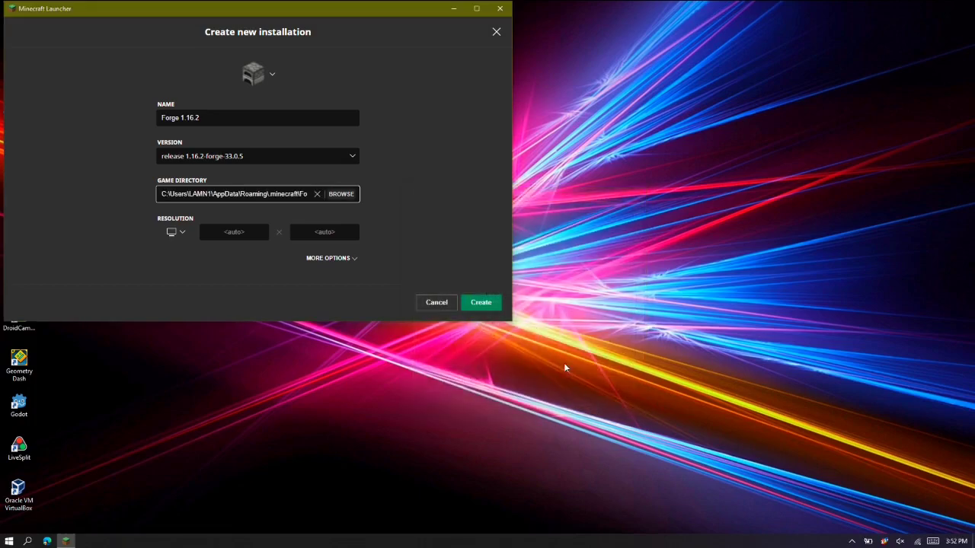
click(487, 310)
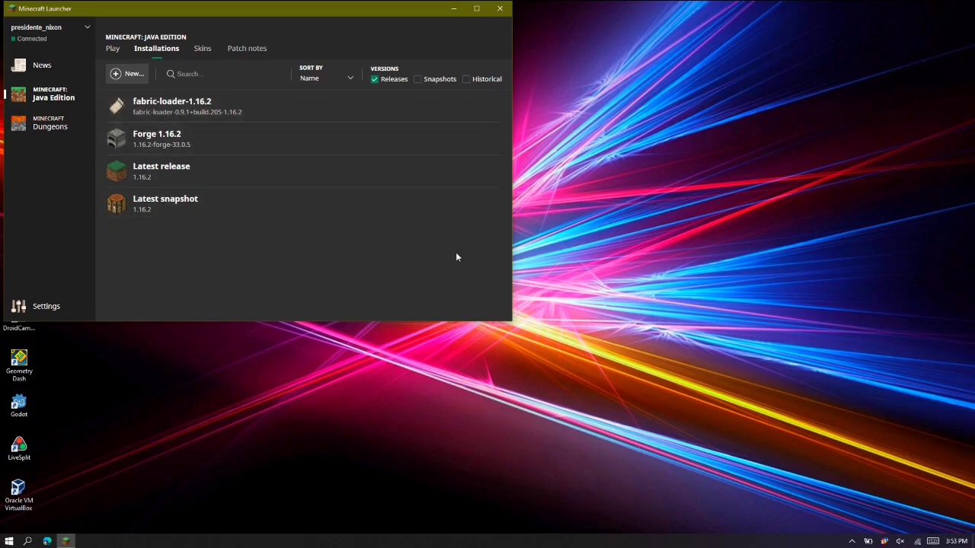
Step: Play the fabric-loader-1.16.2 profile until the Fabric 1.16.2 (Modded) title screen appears, then quit the game
click(464, 107)
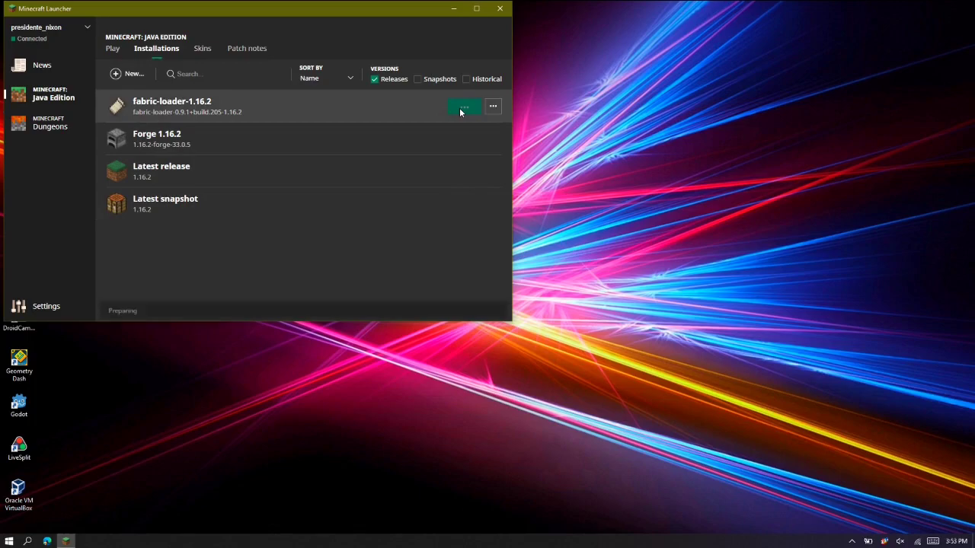
click(112, 50)
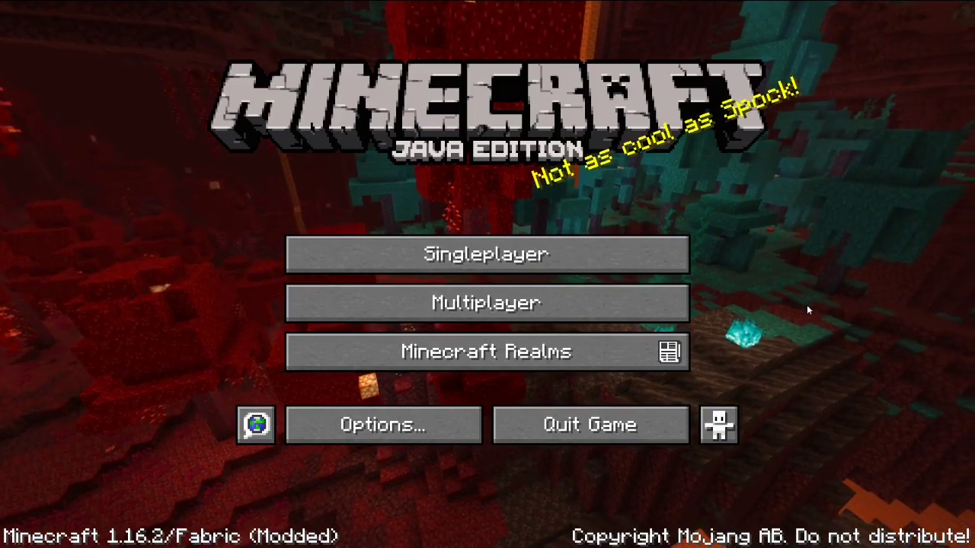
click(631, 437)
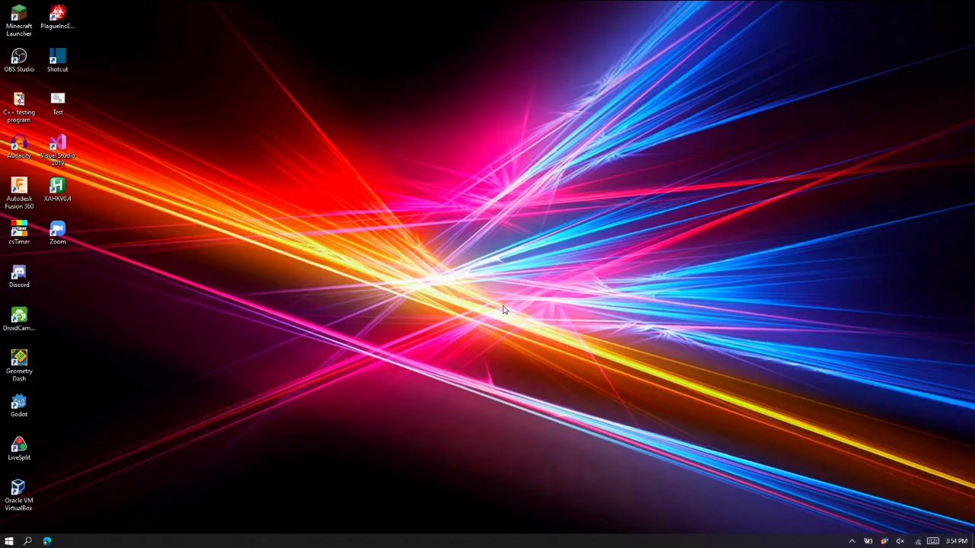
Step: Reopen the launcher, select and play Forge 1.16.2 until Forge 33.0.5's main menu loads, then quit
double_click(19, 21)
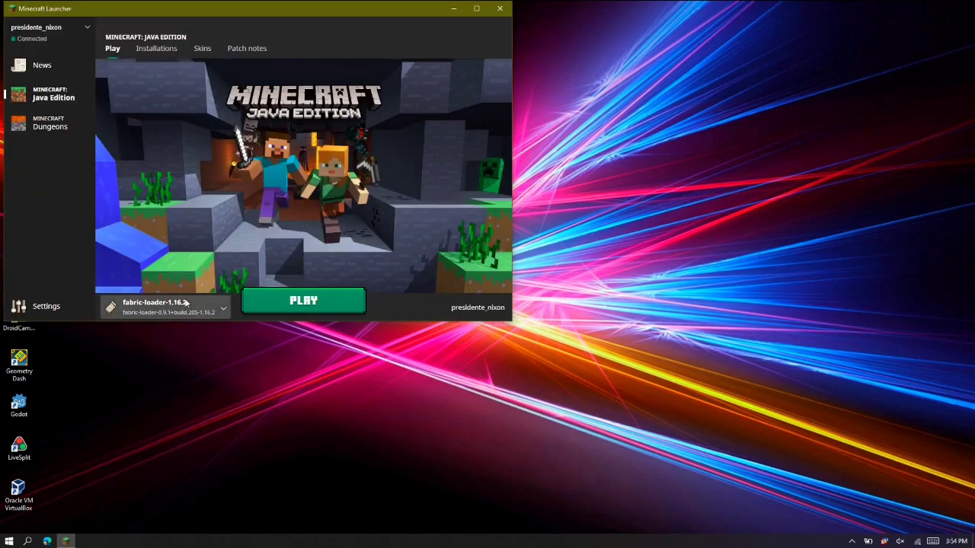
click(185, 303)
click(170, 227)
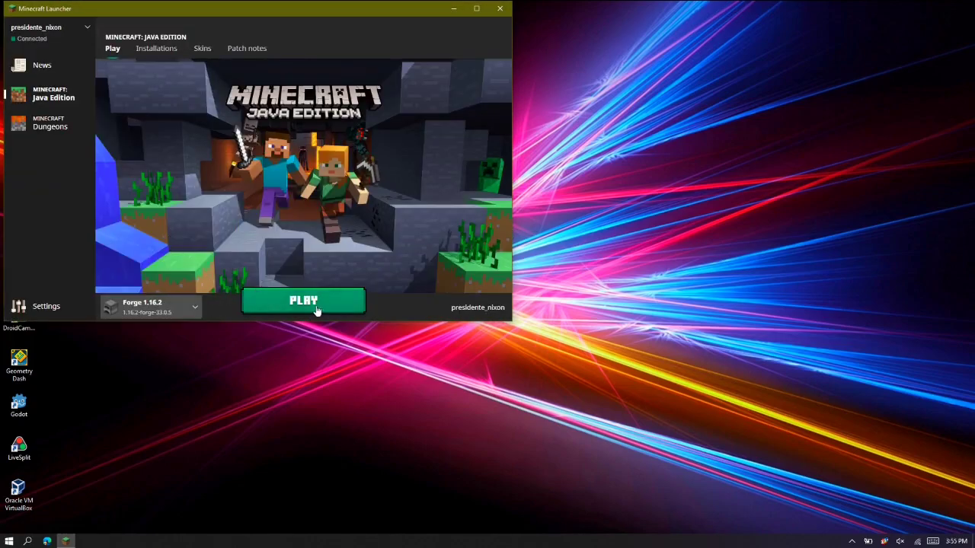
click(317, 311)
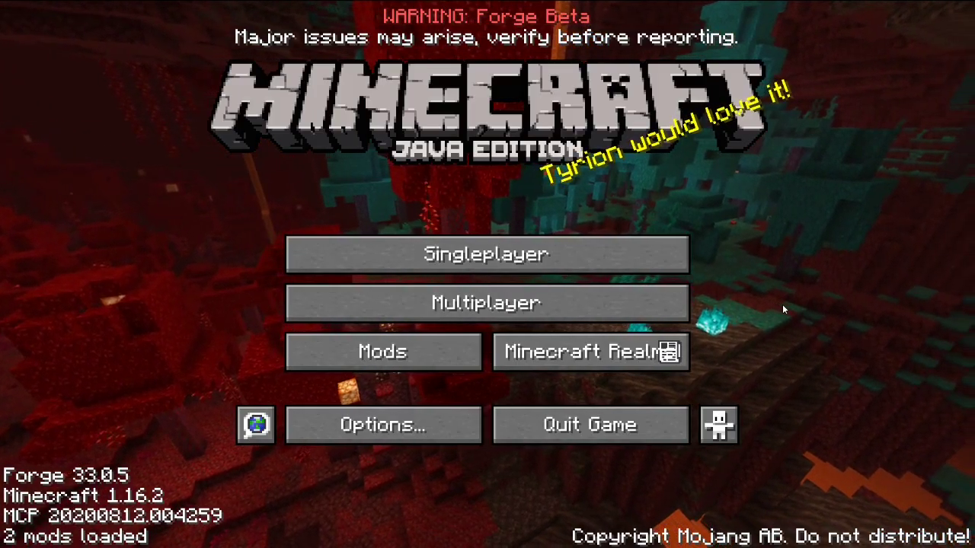
click(636, 428)
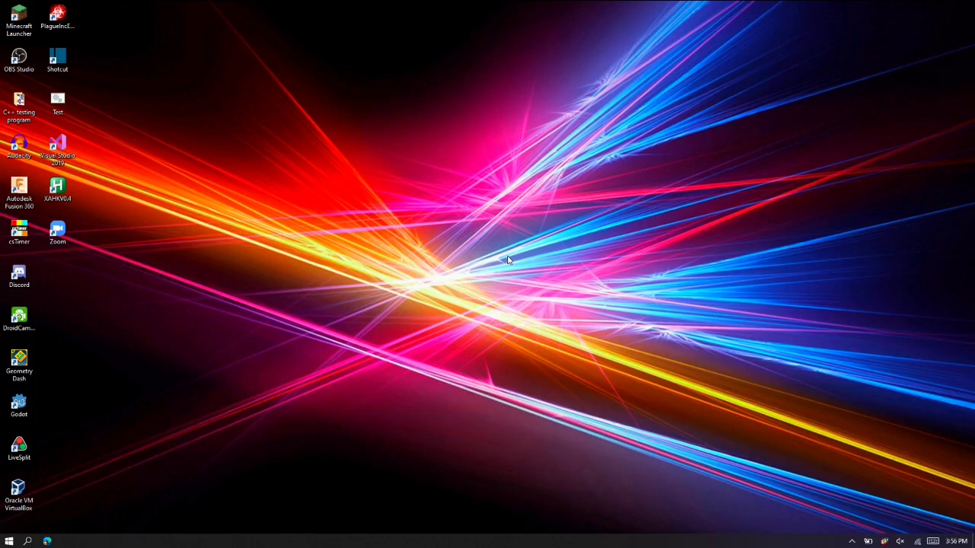
Step: Go to %appdata%\.minecraft and confirm the Fabric 1.16.2 mods folder is empty
key(super+r)
text(%appdata)
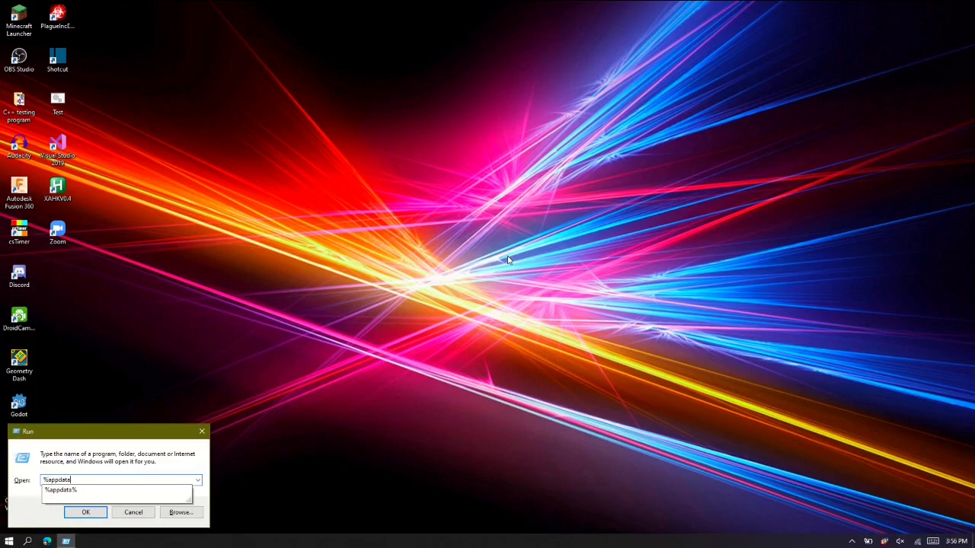
text(%)
key(Return)
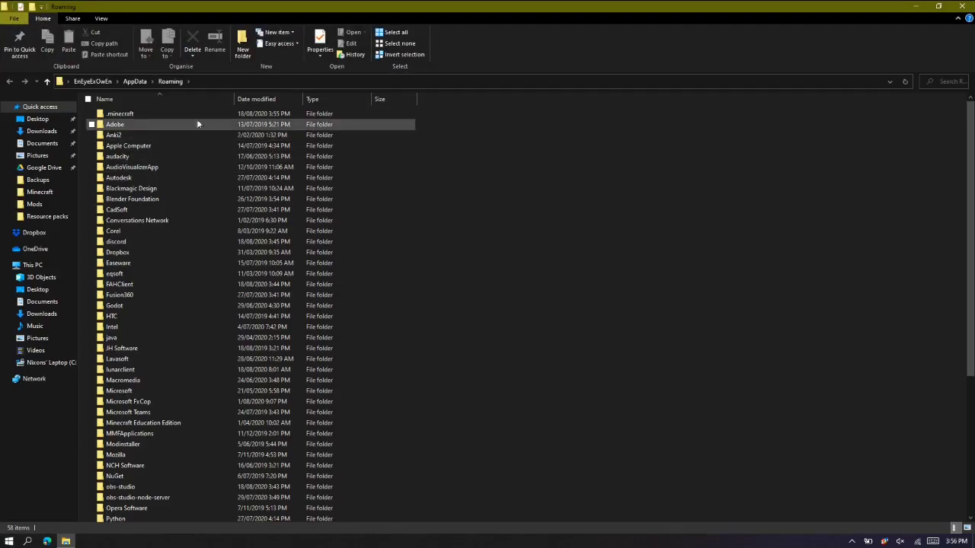
double_click(157, 113)
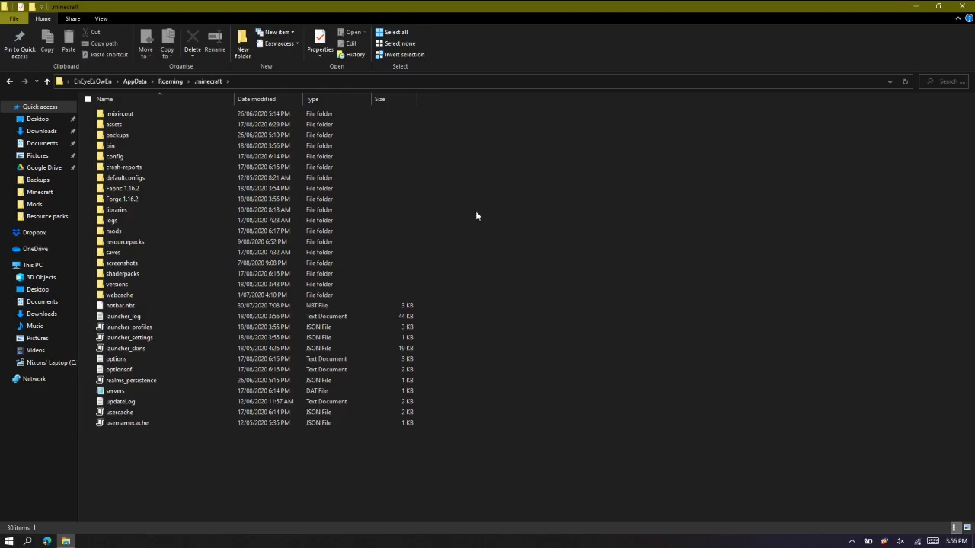
double_click(251, 189)
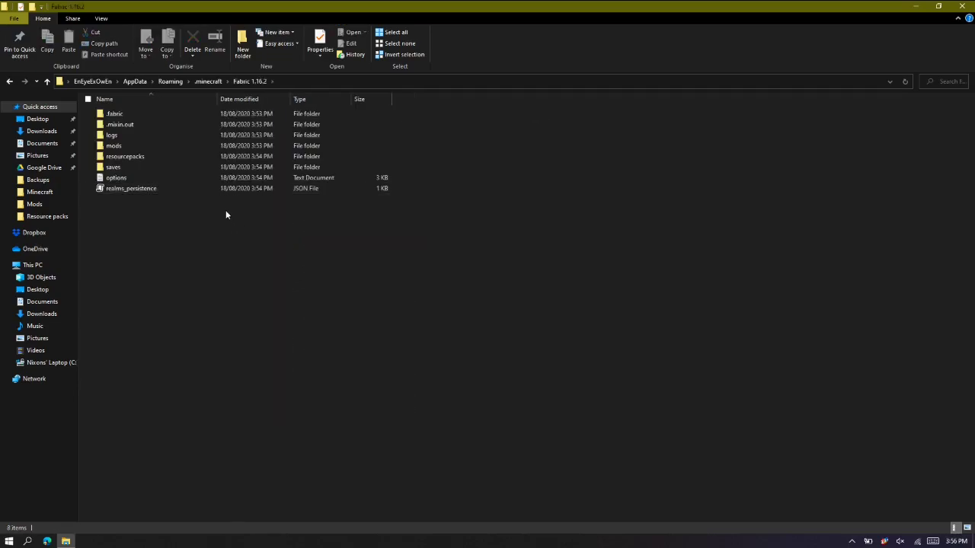
double_click(126, 145)
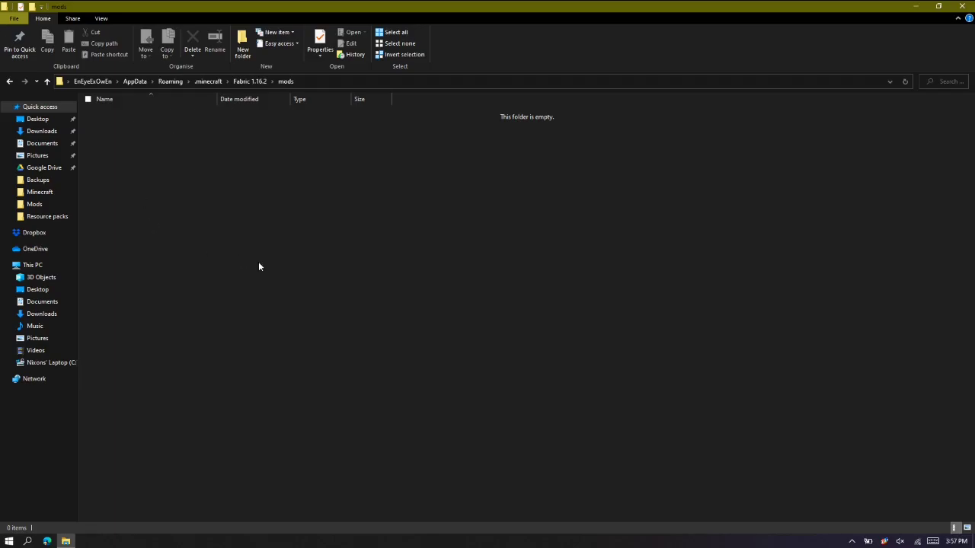
Step: Back in .minecraft, open the Forge 1.16.2 folder's mods folder
click(200, 82)
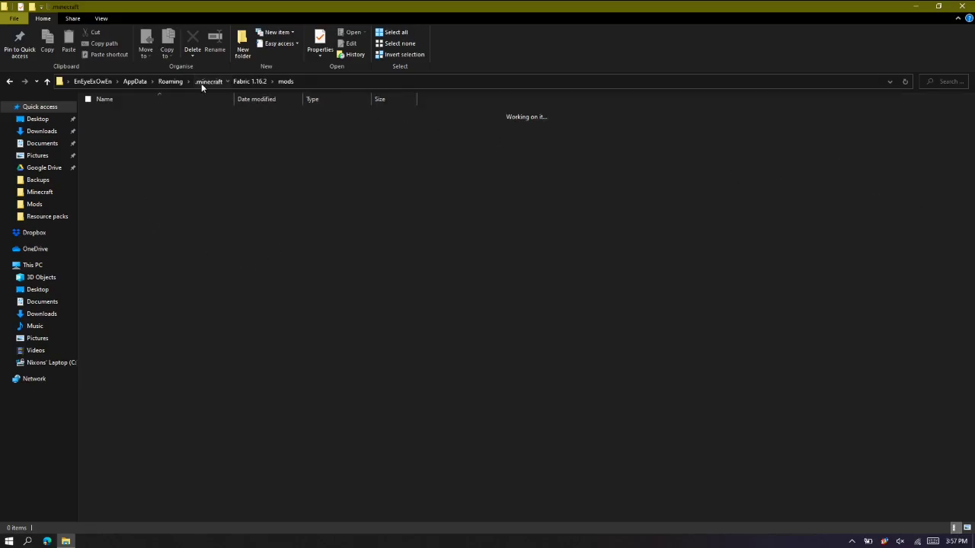
click(602, 260)
double_click(314, 198)
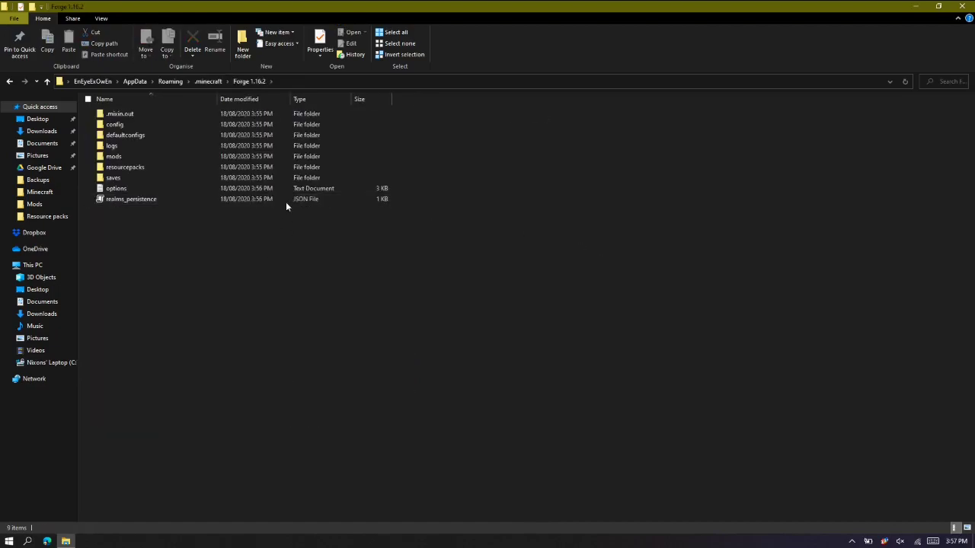
double_click(143, 160)
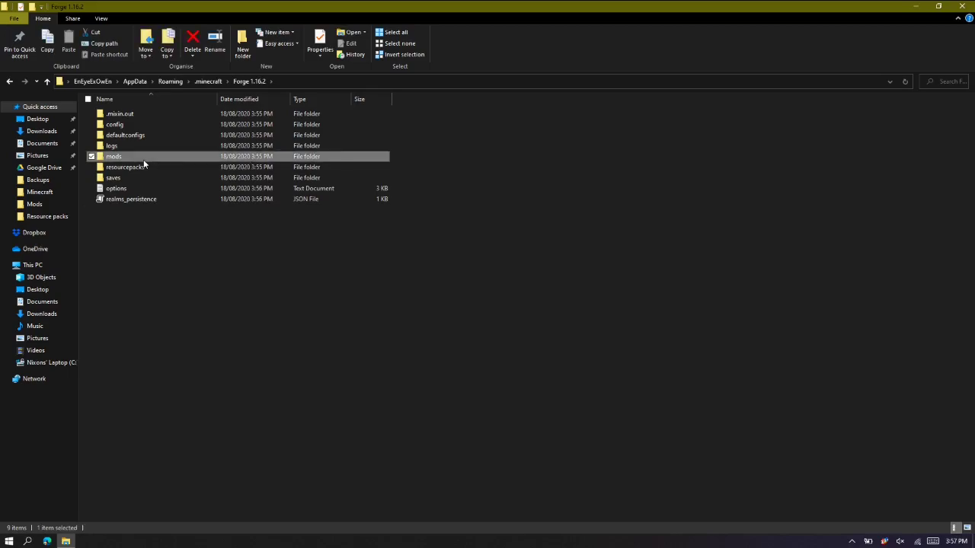